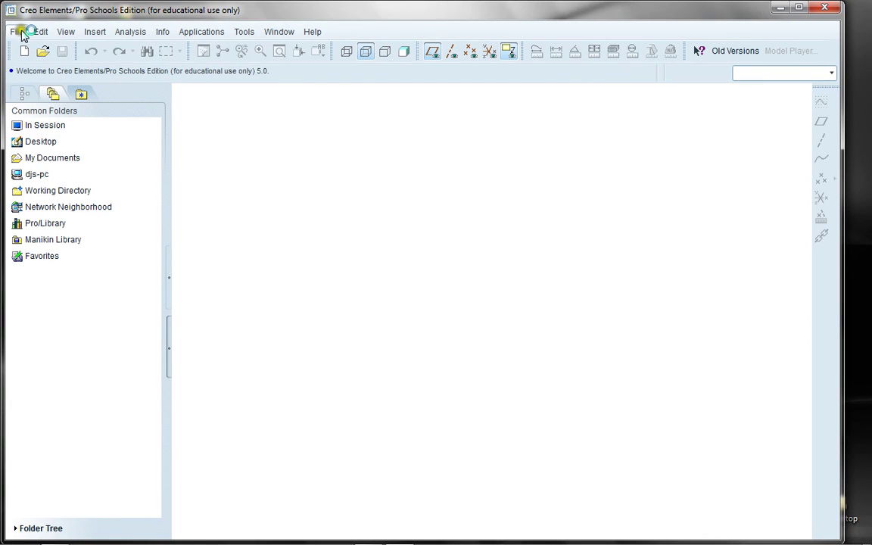
Step: Set the working directory to the MyParts folder on the Desktop
left_click(17, 34)
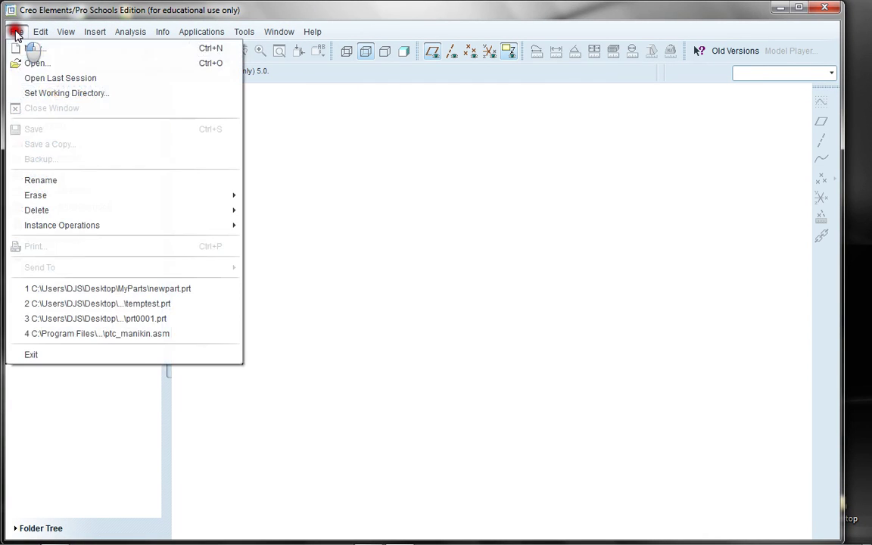
left_click(53, 93)
left_click(256, 209)
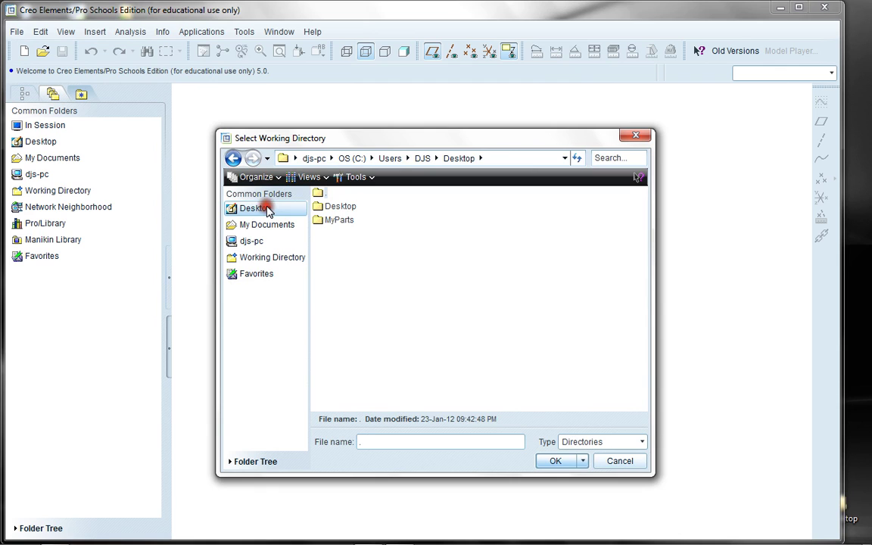
double_click(338, 220)
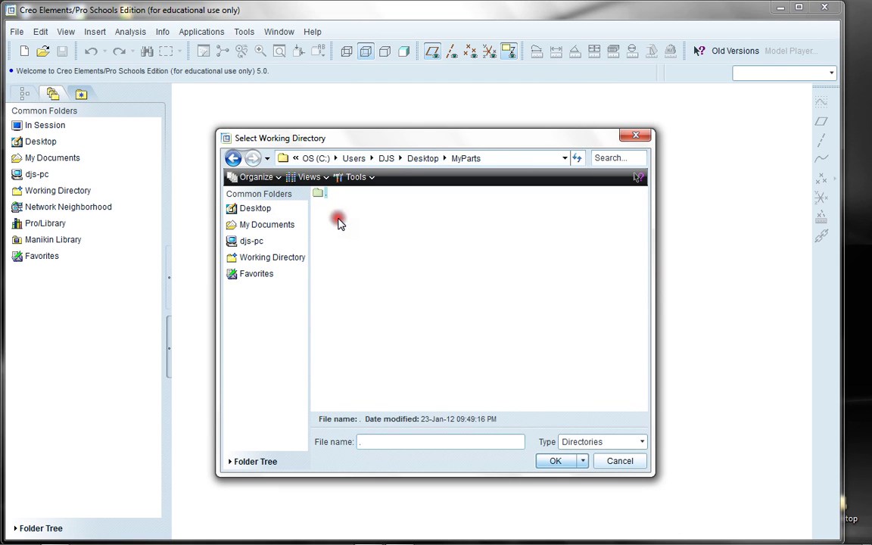
left_click(557, 461)
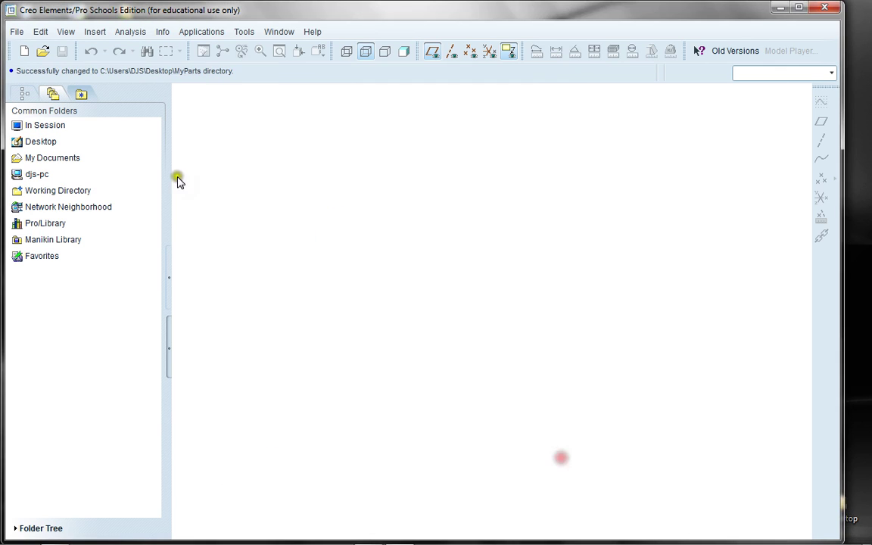
left_click(23, 51)
Step: Create a new solid part named SimplePart from the default template
left_click(334, 253)
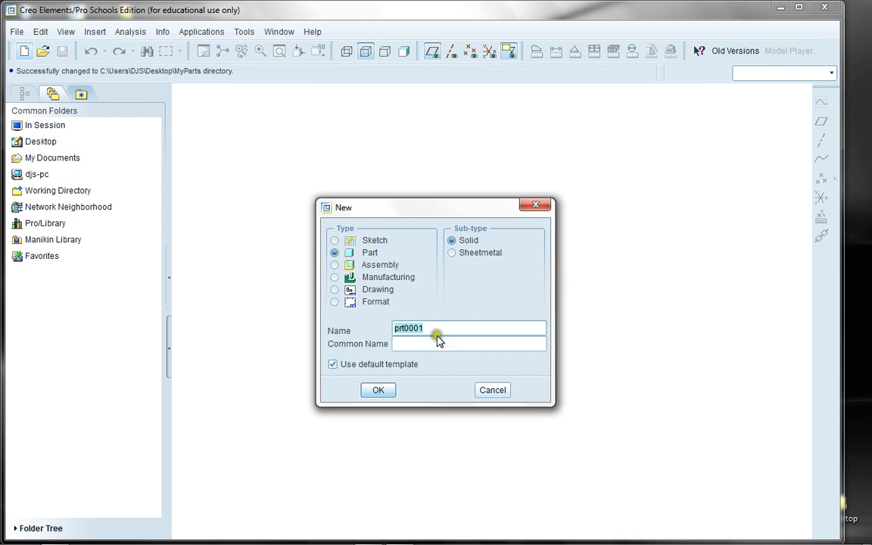
left_click_drag(437, 331, 391, 325)
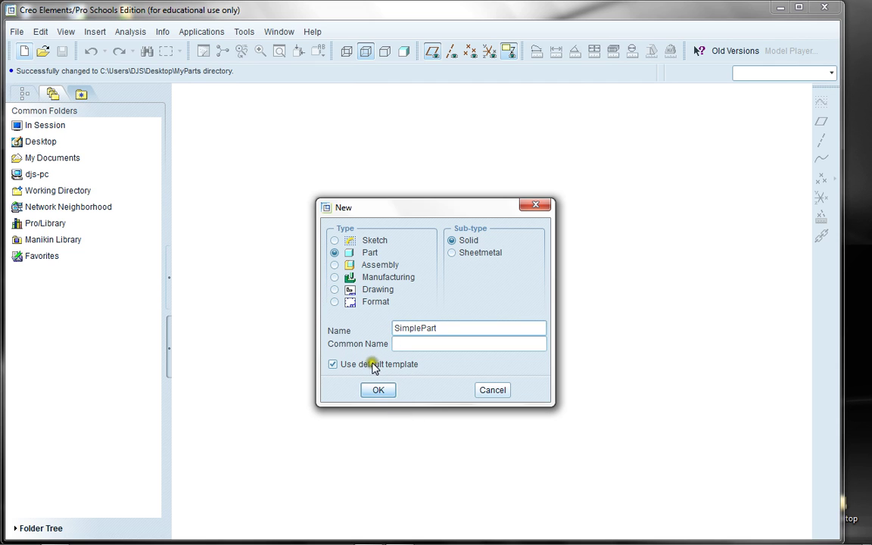
left_click(377, 390)
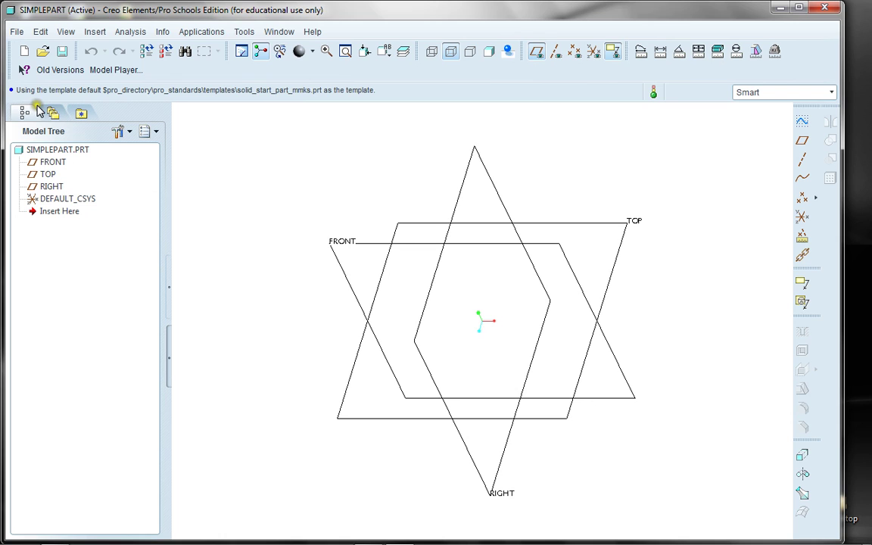
Step: Save the new part as SIMPLEPART.PRT in MyParts
left_click(60, 53)
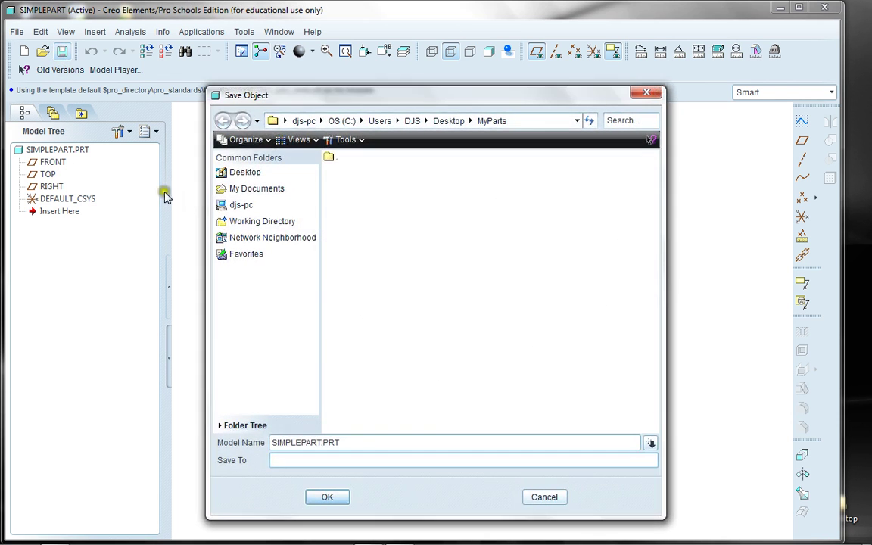
left_click(331, 499)
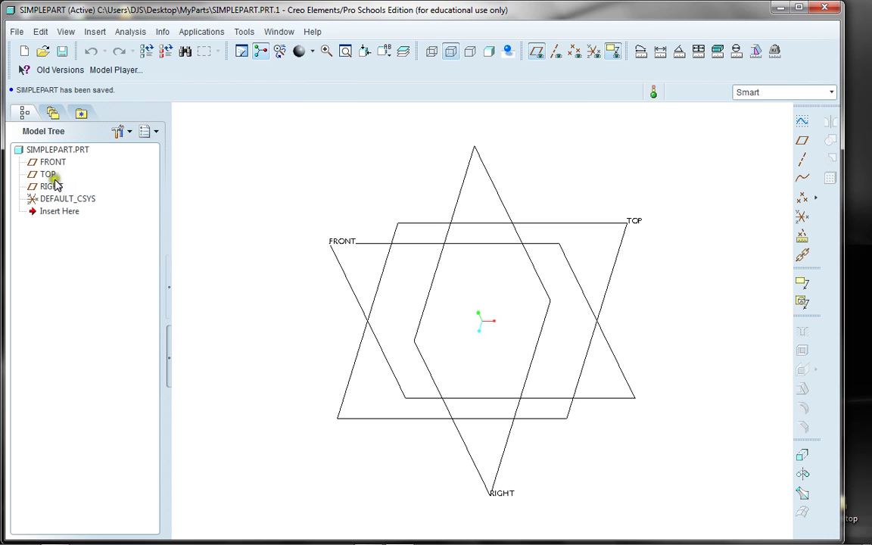
Step: Turn on coordinate system display so DEFAULT_CSYS shows among the datum planes
left_click(594, 55)
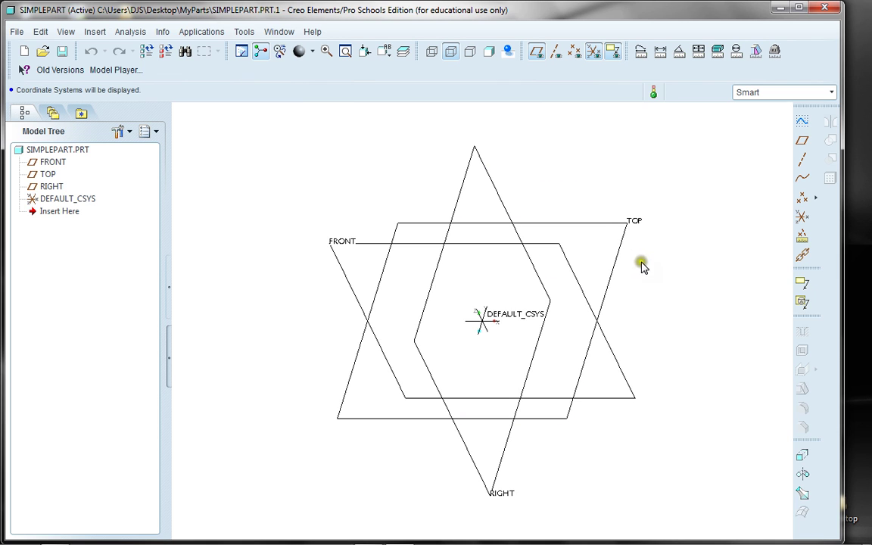
middle_click_drag(669, 329, 688, 292)
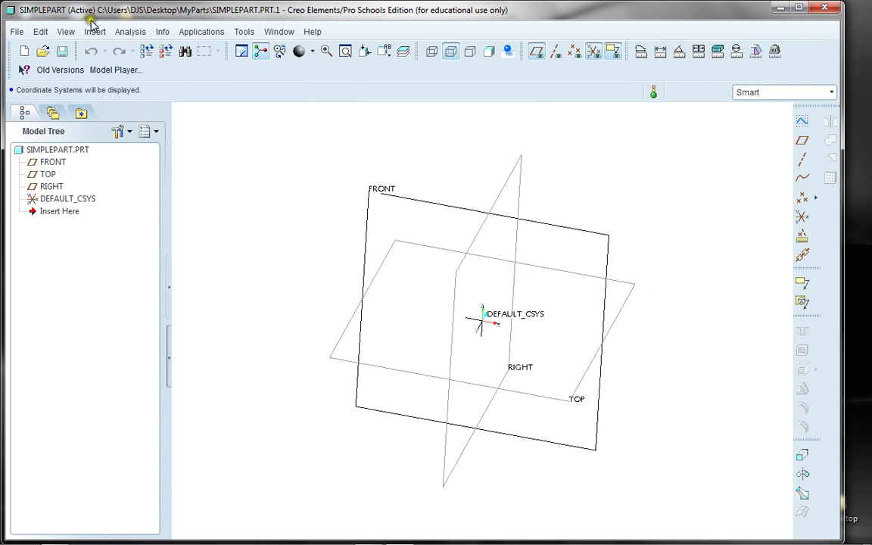
left_click(65, 31)
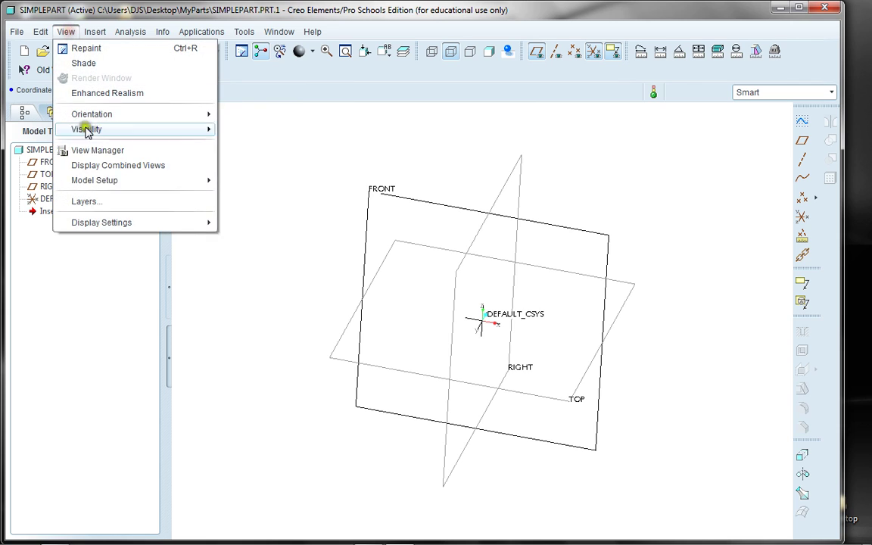
Step: Apply Hidden Line model display with datums shown while reorienting
mouse_move(105, 224)
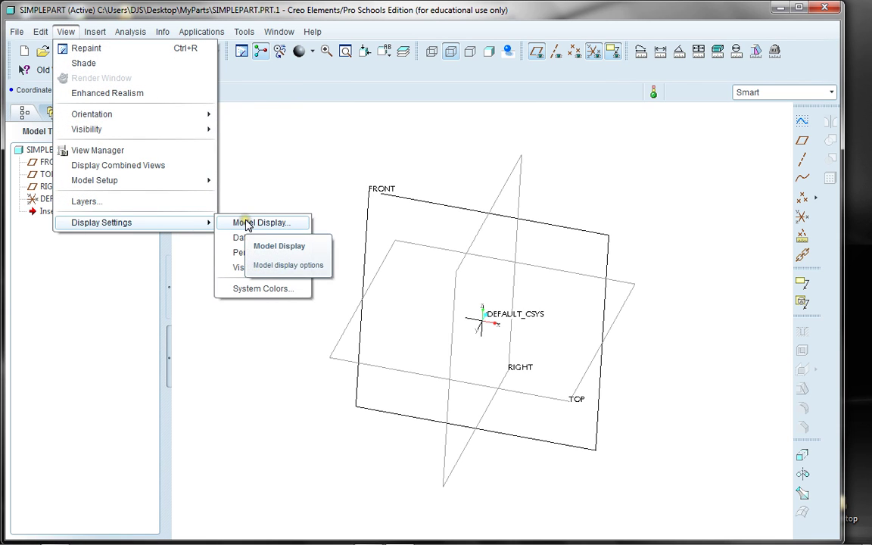
left_click(249, 223)
left_click_drag(730, 52, 722, 24)
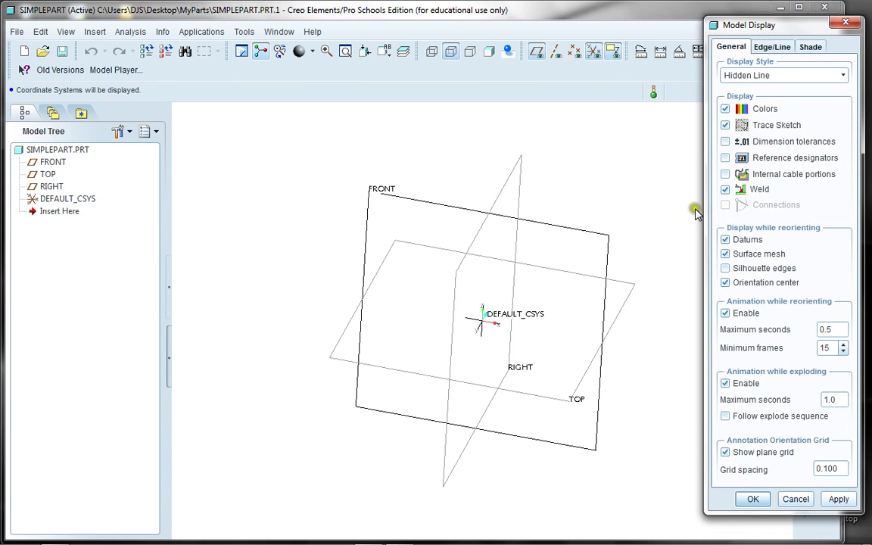
left_click(725, 239)
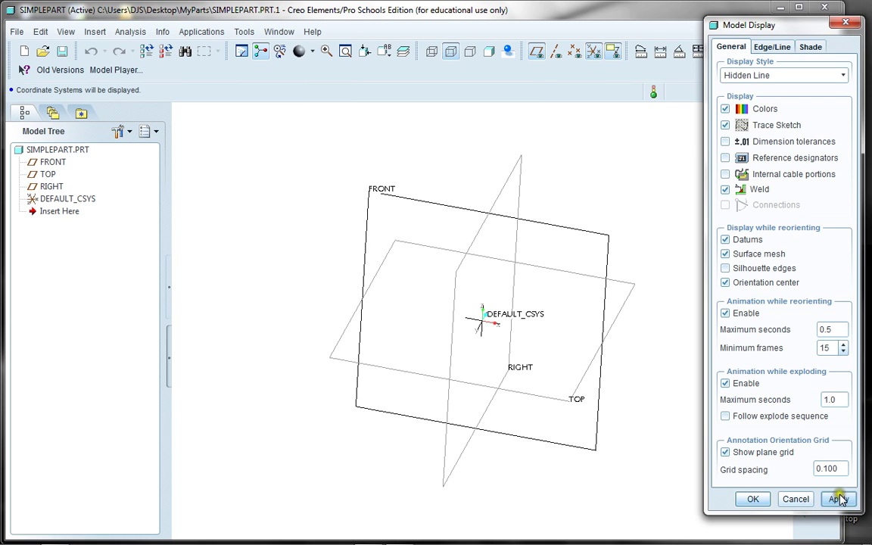
left_click(754, 500)
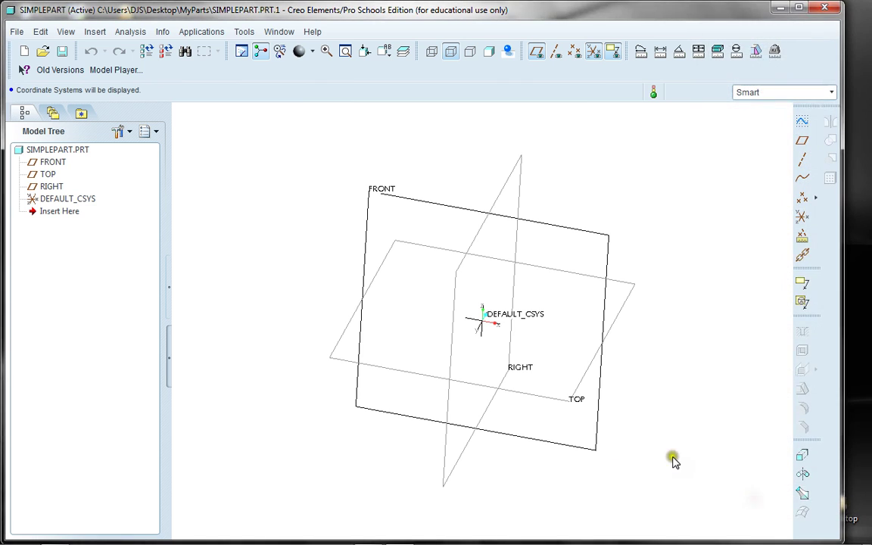
Step: Return the orbited datum planes to the Standard Orientation view
middle_click_drag(628, 407, 641, 394)
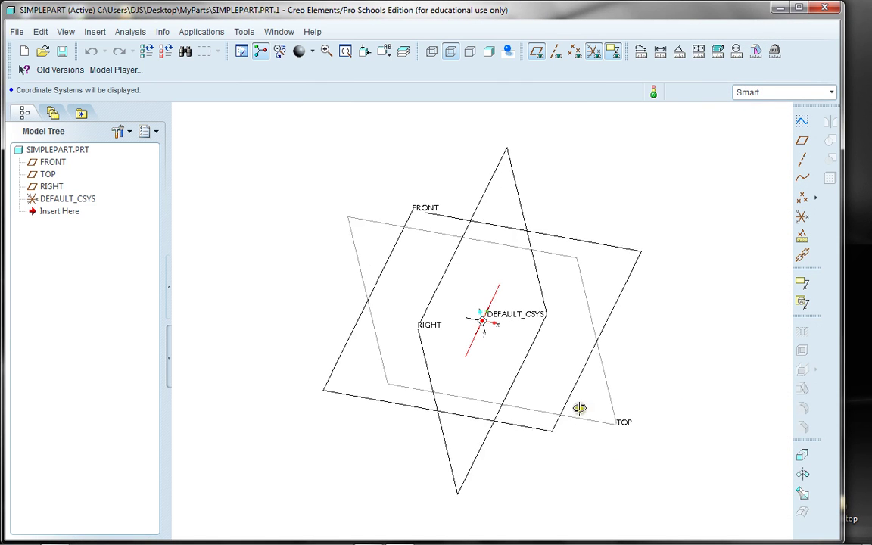
middle_click_drag(579, 409, 499, 250)
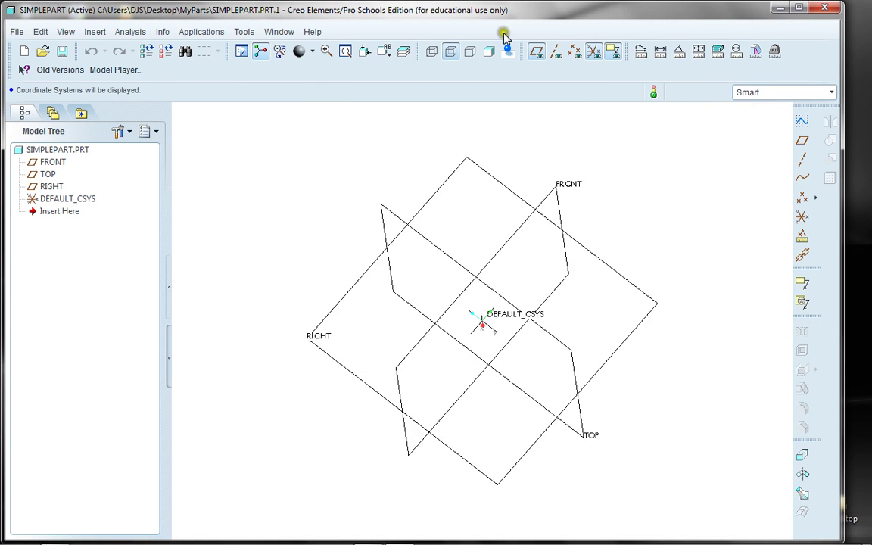
left_click(388, 54)
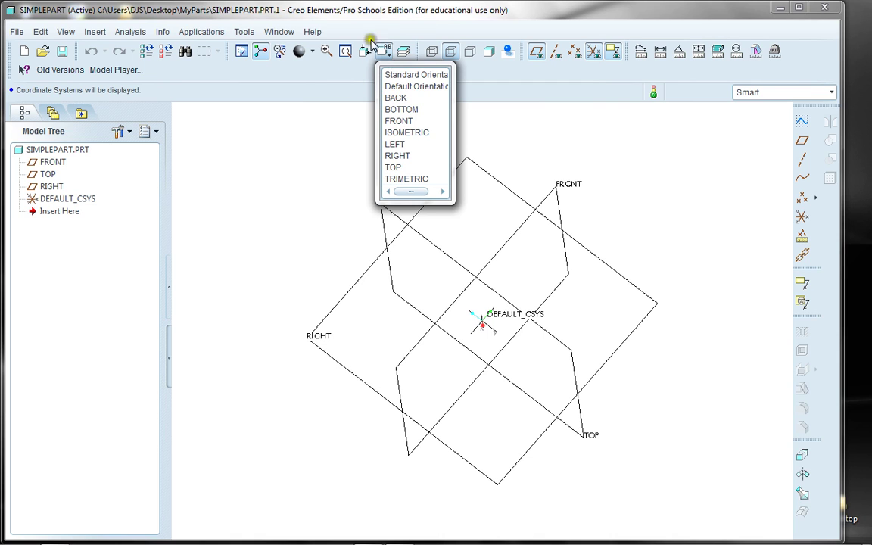
left_click(399, 75)
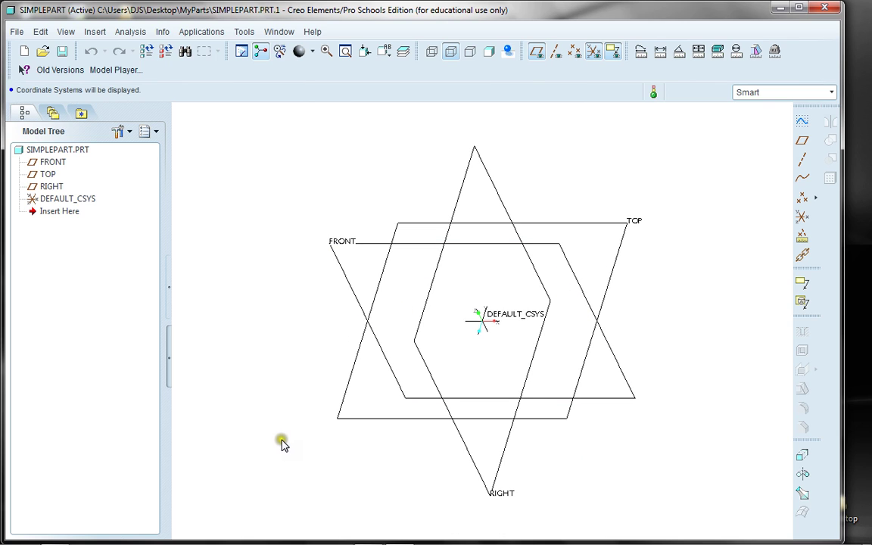
Step: Orbit the datum planes repeatedly to an oblique view with FRONT upright
middle_click_drag(295, 452, 344, 451)
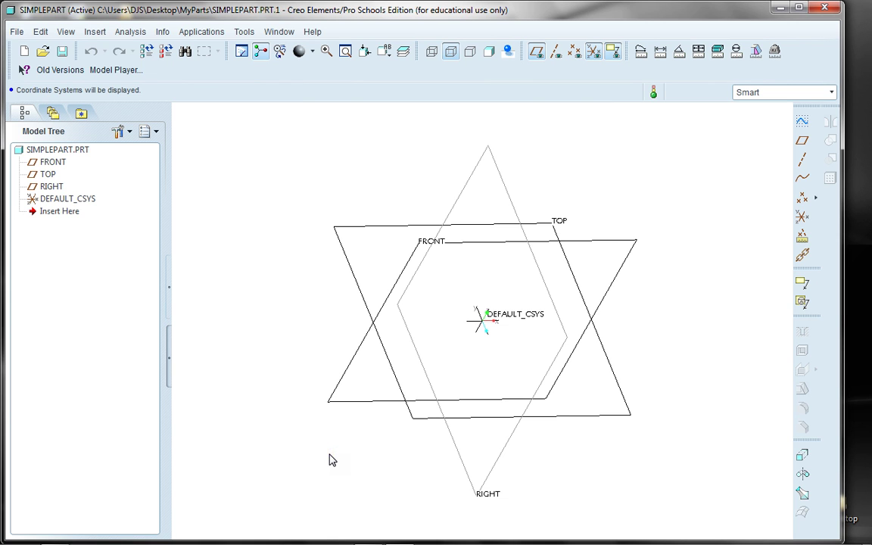
middle_click_drag(229, 364, 300, 374)
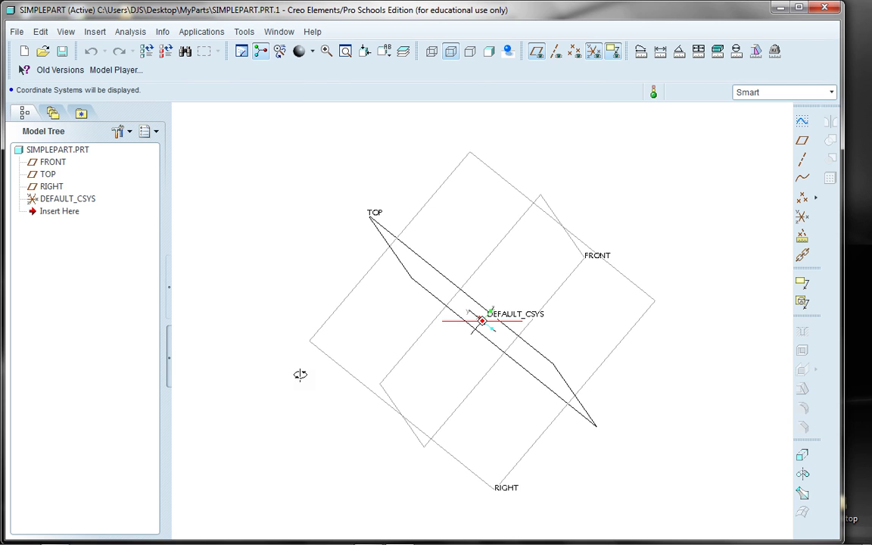
mouse_move(301, 374)
middle_mouse_down()
mouse_move(280, 384)
mouse_move(311, 352)
mouse_move(311, 366)
middle_mouse_up()
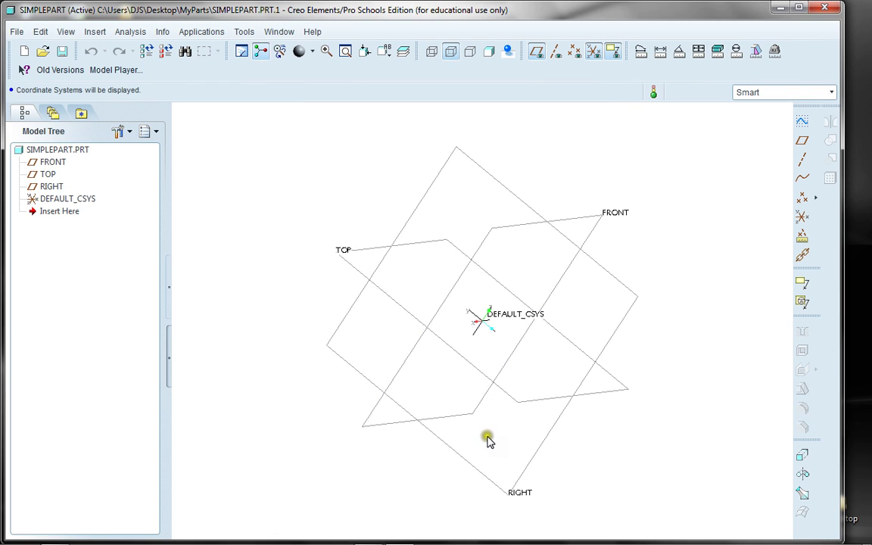
middle_click_drag(654, 439, 474, 311)
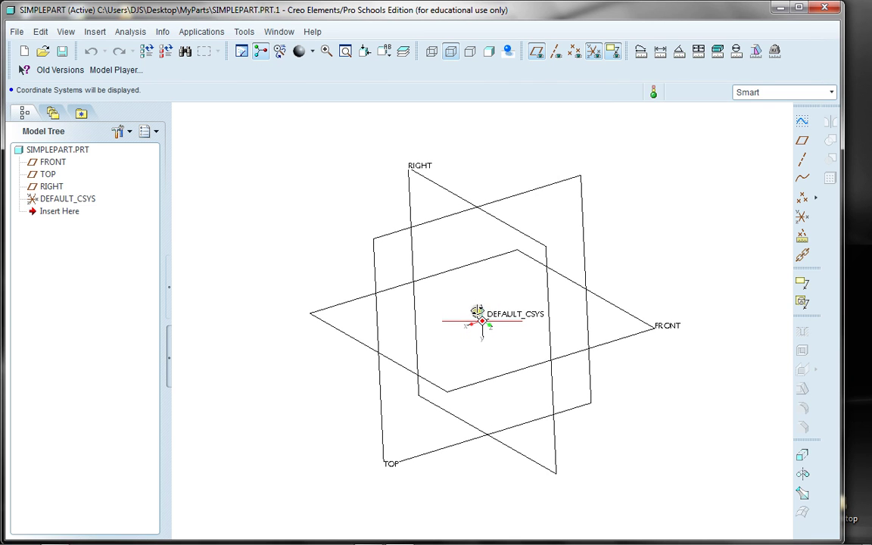
middle_click_drag(477, 310, 352, 409)
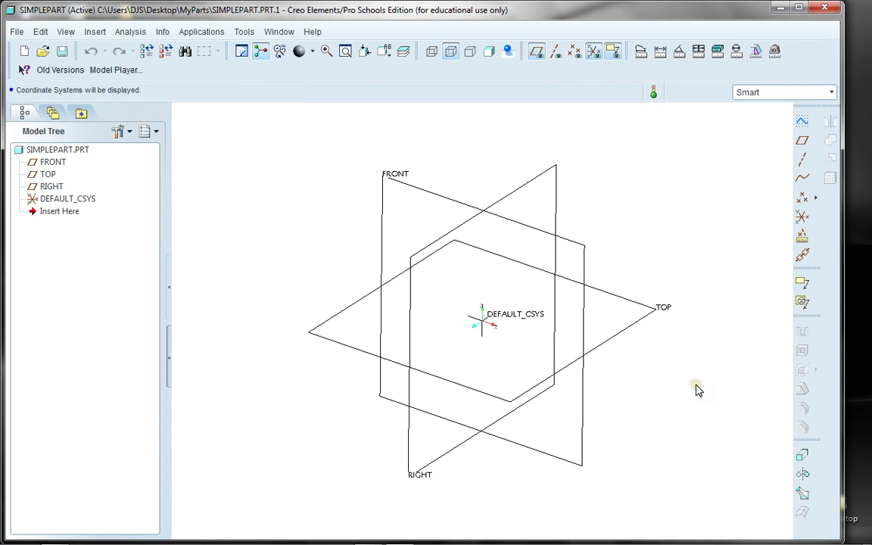
Step: Start Sketch 1 on the FRONT plane with TOP as the orientation reference
left_click(698, 331)
left_click(801, 121)
mouse_move(795, 120)
left_mouse_down()
mouse_move(773, 103)
mouse_move(761, 63)
left_mouse_up()
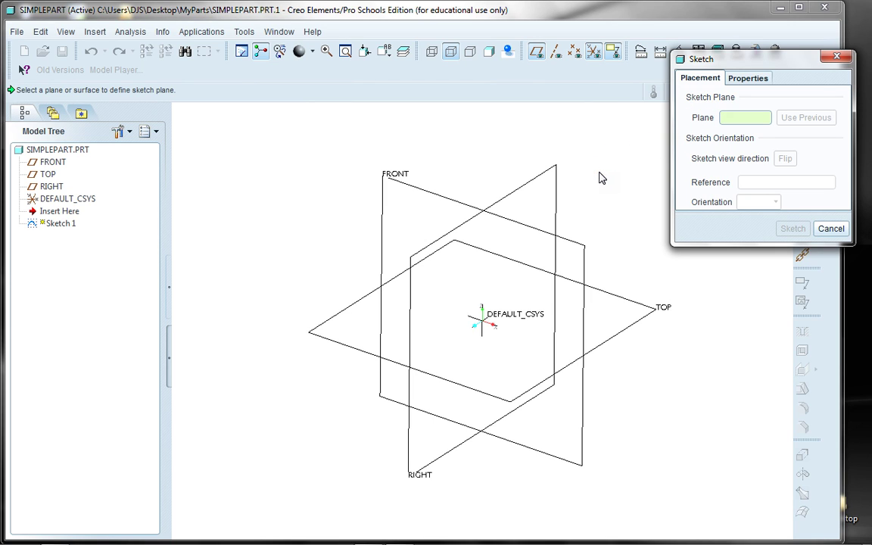
left_click(561, 242)
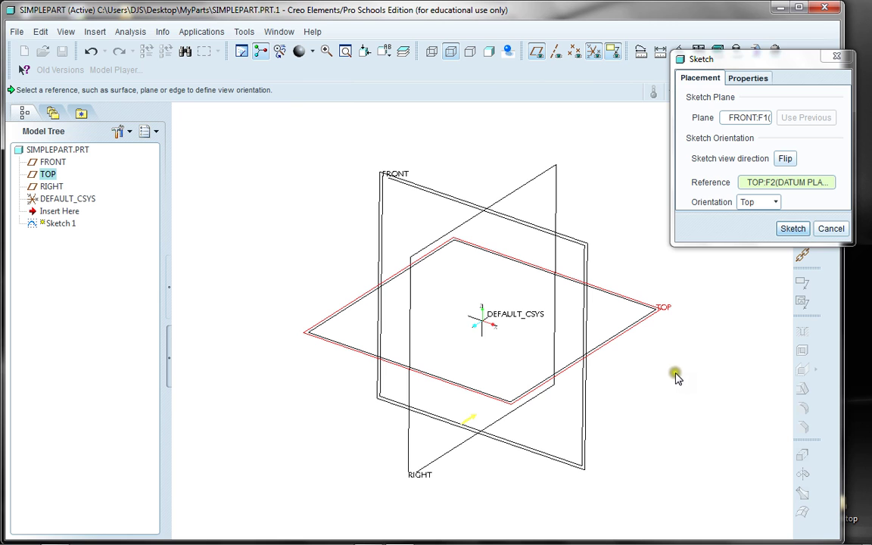
Step: Confirm the FRONT sketch placement and enter sketch mode facing the plane
middle_click_drag(666, 387, 701, 363)
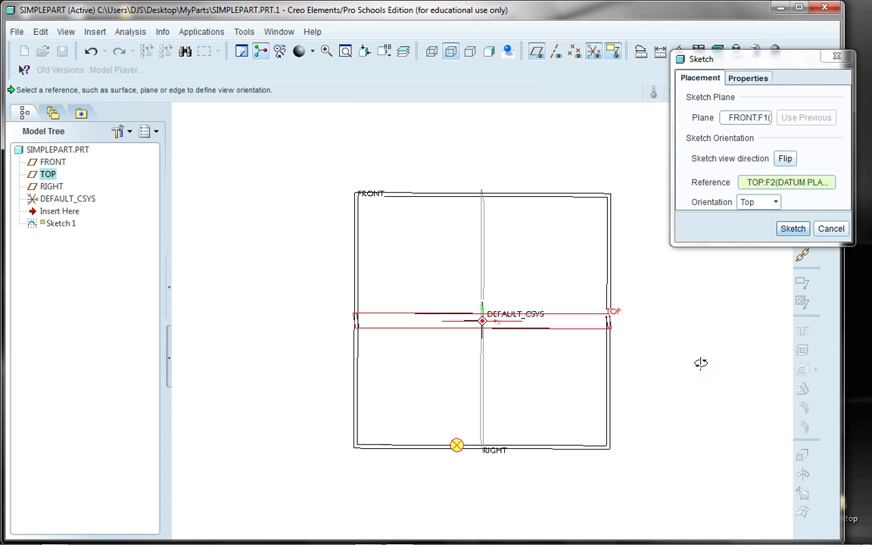
mouse_move(680, 389)
middle_mouse_down()
mouse_move(699, 364)
mouse_move(713, 362)
mouse_move(756, 407)
mouse_move(738, 424)
mouse_move(757, 397)
mouse_move(728, 446)
mouse_move(741, 405)
mouse_move(739, 350)
mouse_move(743, 367)
mouse_move(727, 418)
mouse_move(794, 488)
mouse_move(761, 452)
mouse_move(695, 424)
mouse_move(615, 424)
mouse_move(587, 480)
mouse_move(569, 480)
mouse_move(555, 522)
mouse_move(610, 511)
mouse_move(564, 483)
mouse_move(551, 502)
mouse_move(496, 522)
mouse_move(555, 522)
mouse_move(550, 538)
mouse_move(526, 534)
mouse_move(467, 487)
mouse_move(496, 421)
mouse_move(570, 432)
mouse_move(599, 448)
mouse_move(590, 446)
mouse_move(588, 456)
mouse_move(627, 418)
middle_mouse_up()
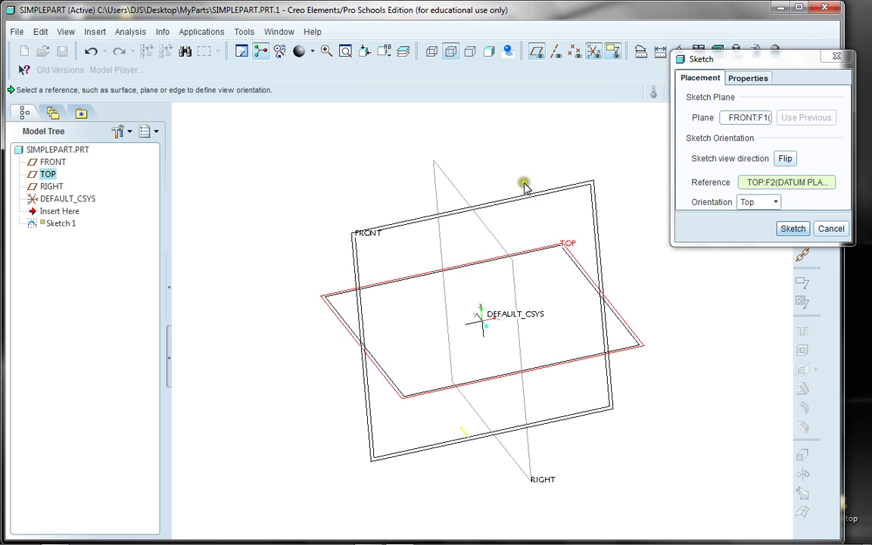
middle_click_drag(545, 177, 518, 305)
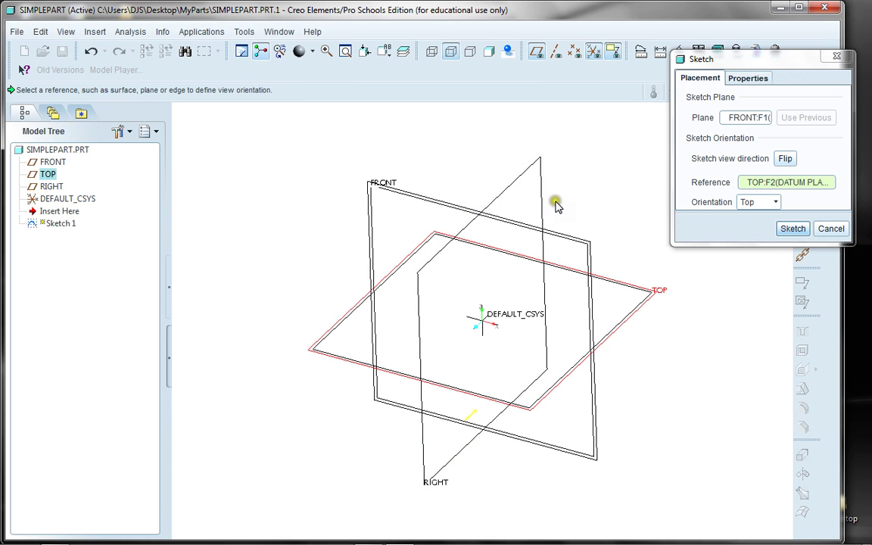
left_click(792, 229)
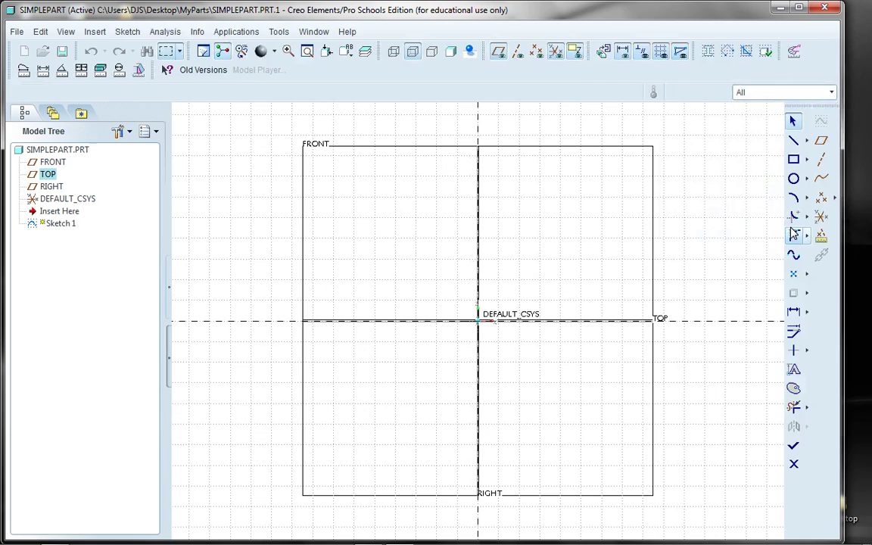
scroll(437, 293, "down", 3)
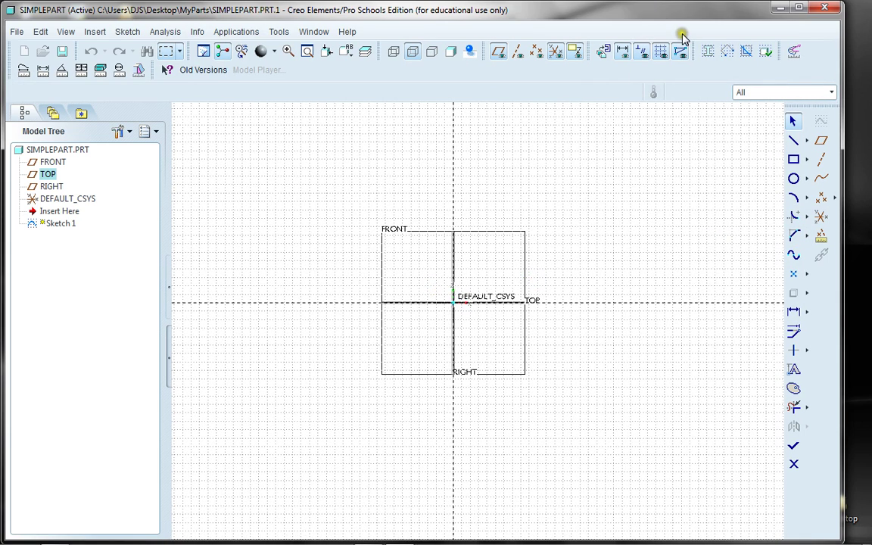
scroll(606, 224, "up", 1)
middle_click_drag(606, 224, 546, 209)
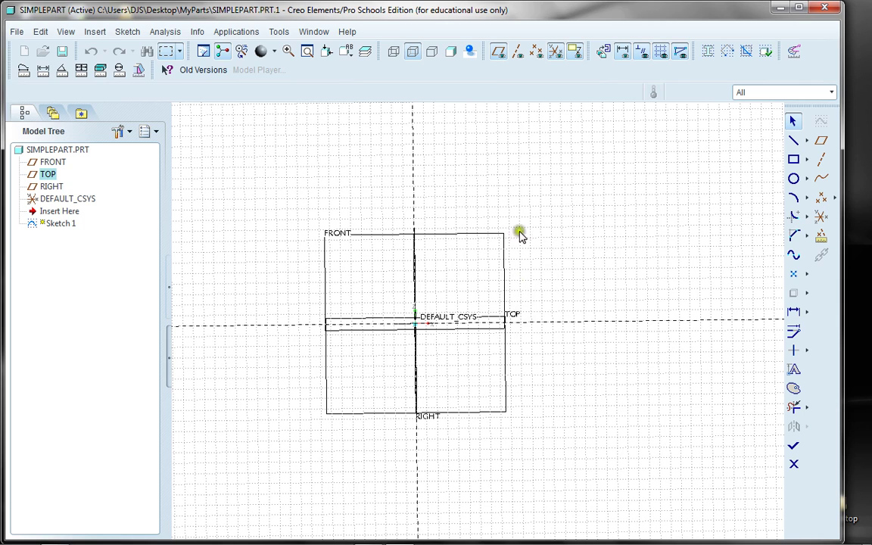
left_click(603, 52)
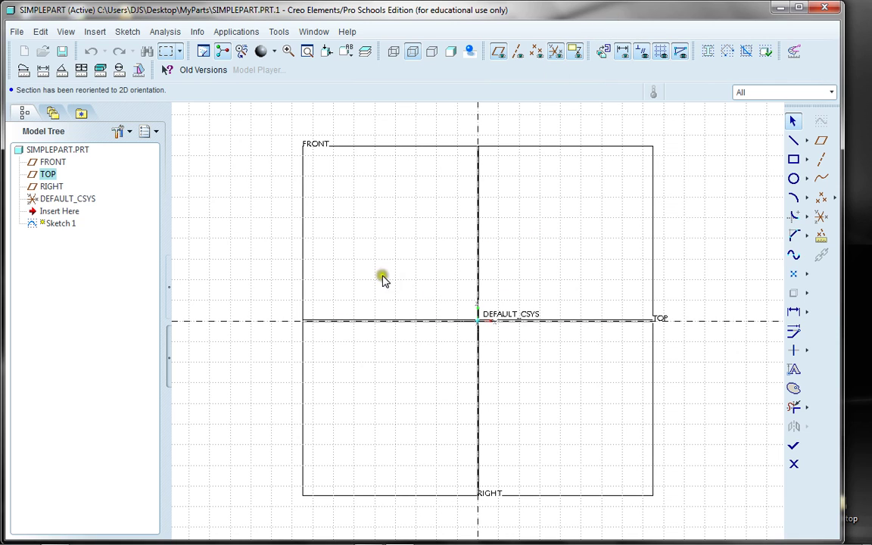
Step: Hide the FRONT, TOP and RIGHT datum planes and adjust the sketch zoom
left_click(661, 53)
left_click(498, 51)
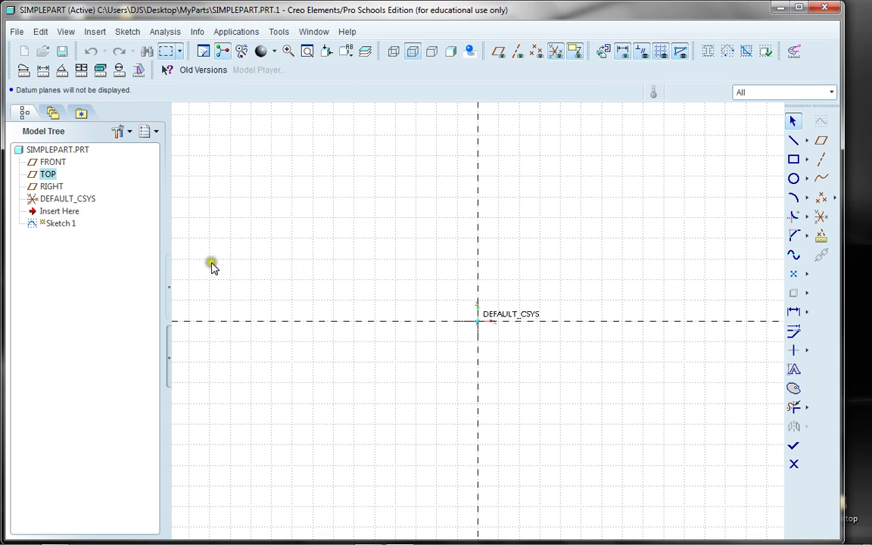
scroll(237, 269, "up", 3)
scroll(288, 278, "down", 3)
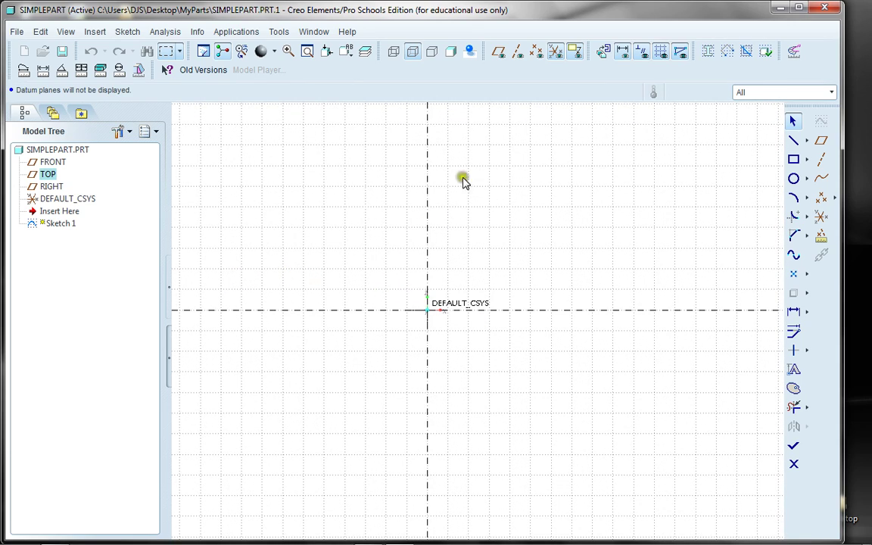
scroll(605, 331, "down", 1)
scroll(605, 331, "up", 2)
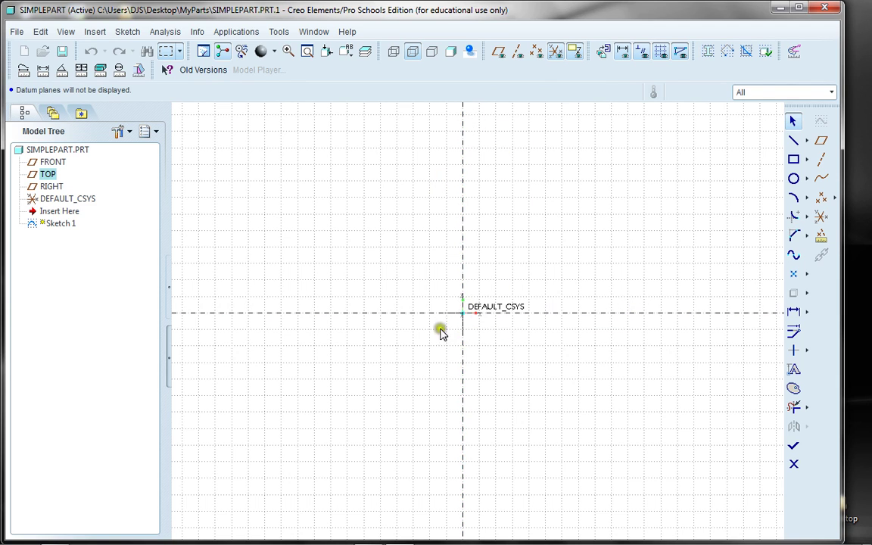
left_click(794, 159)
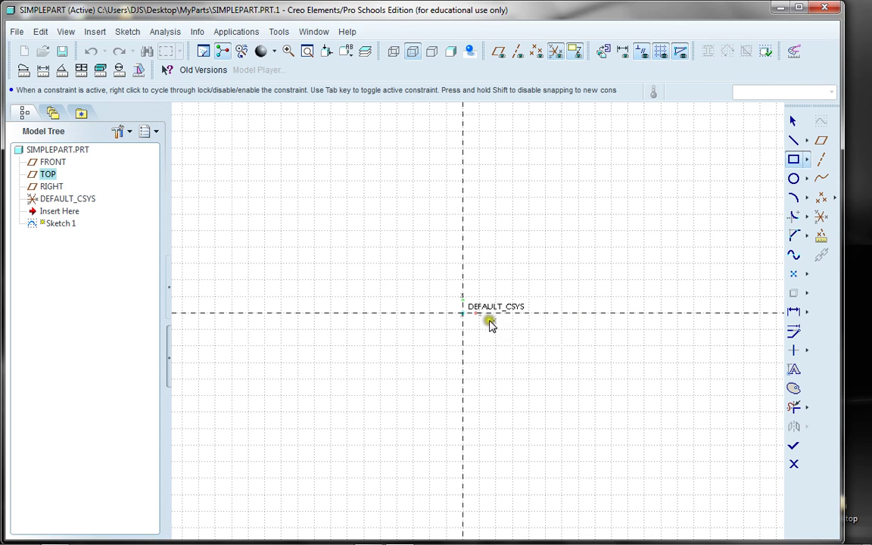
left_click(540, 255)
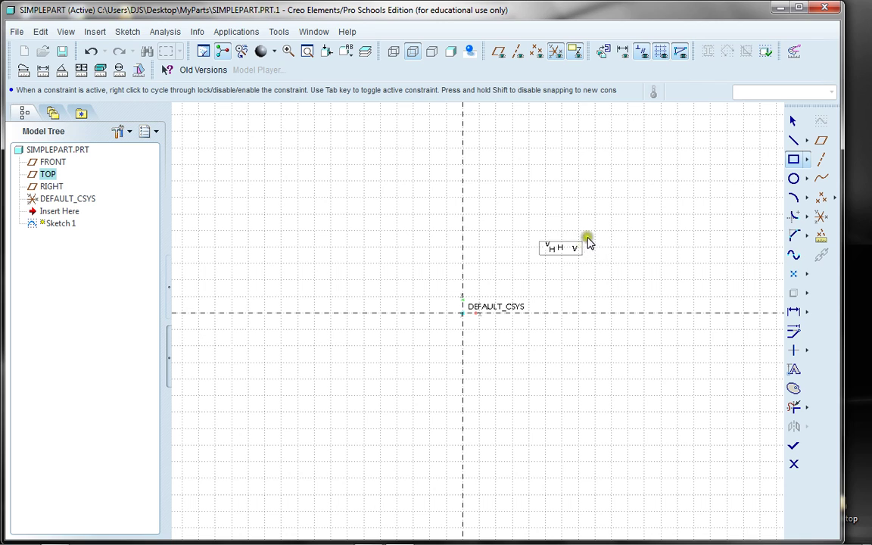
left_click(695, 154)
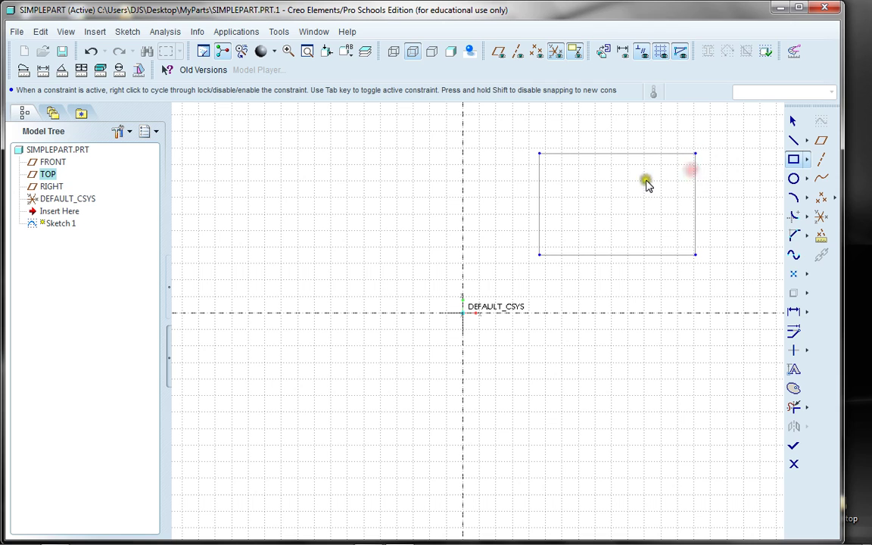
left_click(792, 121)
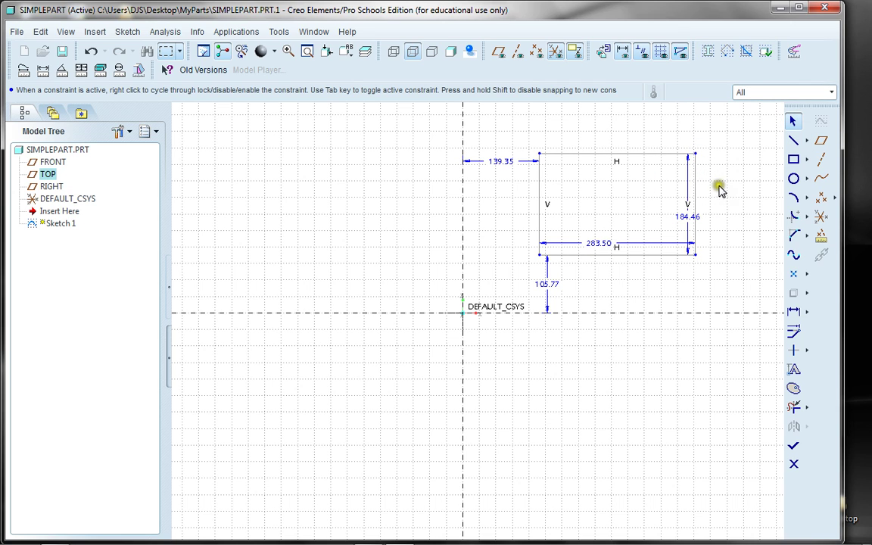
left_click(91, 53)
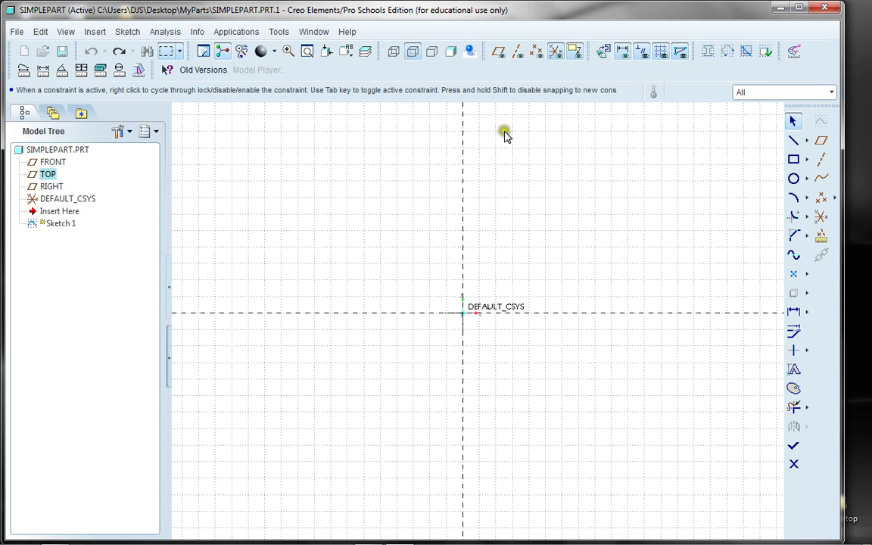
Step: Draw a rectangle with its corners placed above and to the right of the sketch origin
left_click(793, 160)
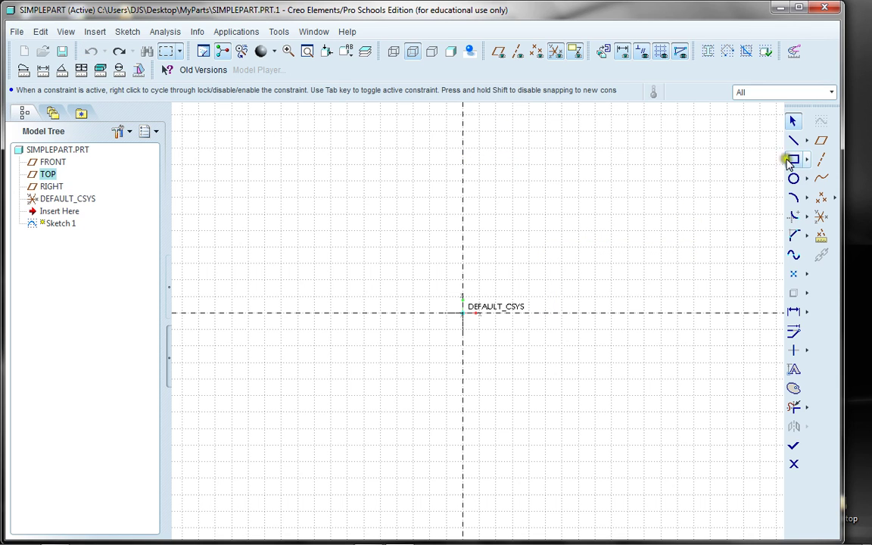
left_click(562, 246)
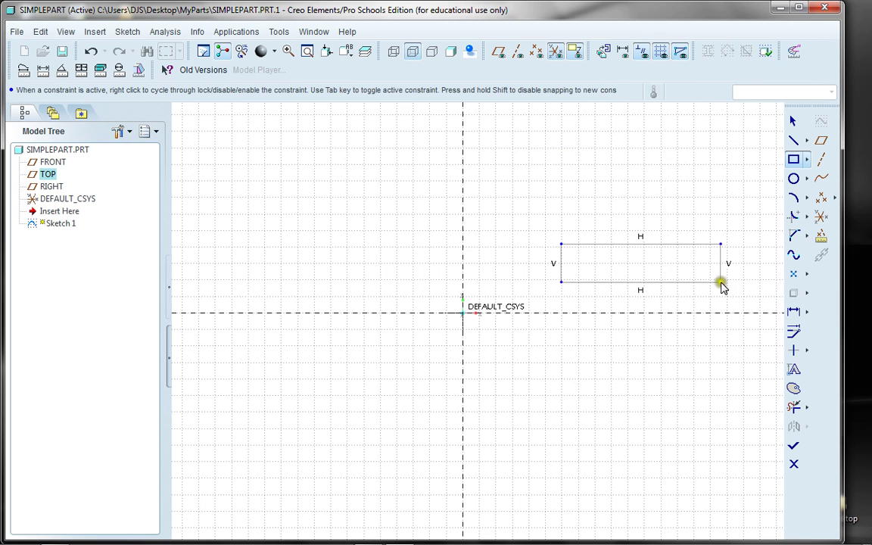
left_click(716, 140)
right_click(717, 140)
left_click(744, 138)
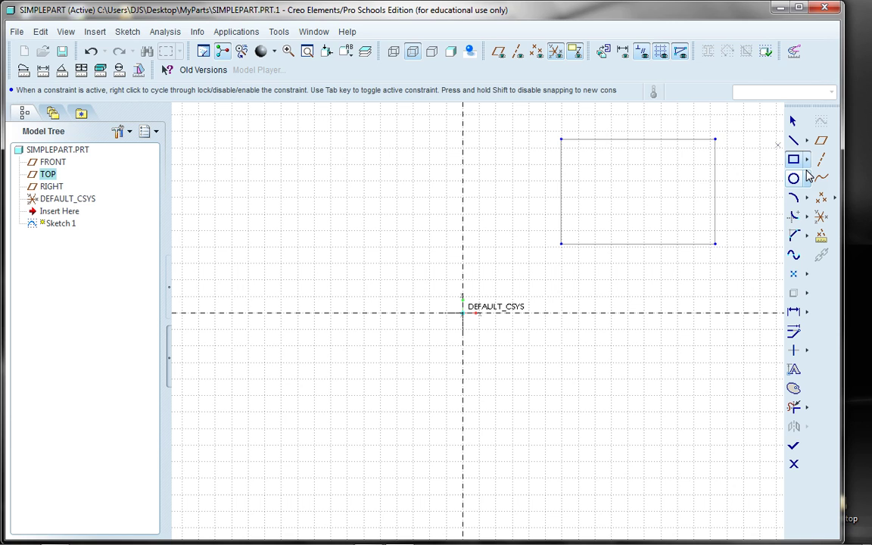
Step: Move the 178.97, 125.58, 279.78 and 190.65 dimensions outward, clear of the rectangle's edges
left_click(793, 123)
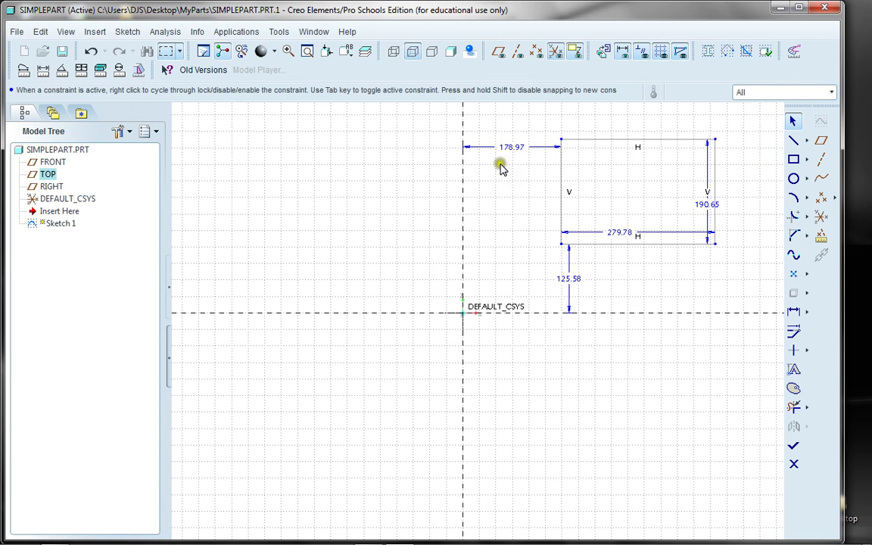
left_click_drag(512, 147, 512, 121)
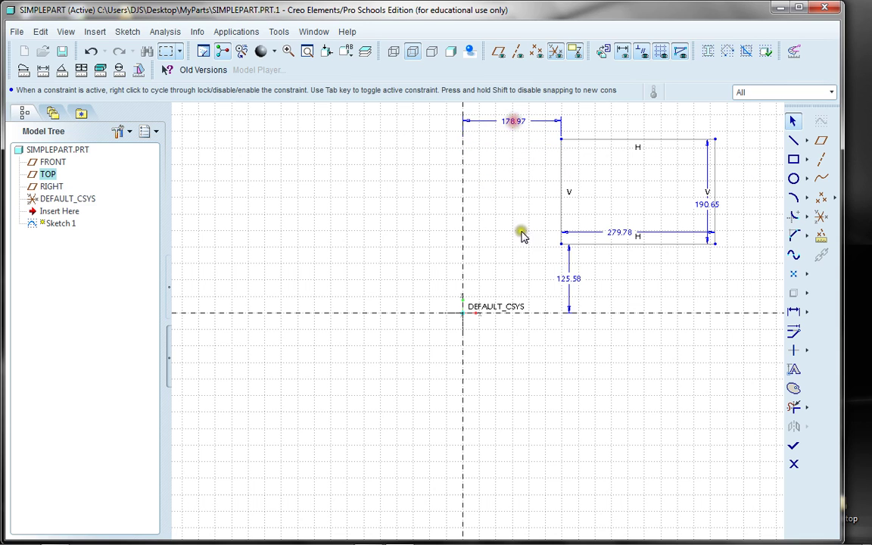
left_click_drag(568, 283, 537, 276)
left_click_drag(611, 225, 633, 268)
left_click_drag(698, 208, 742, 187)
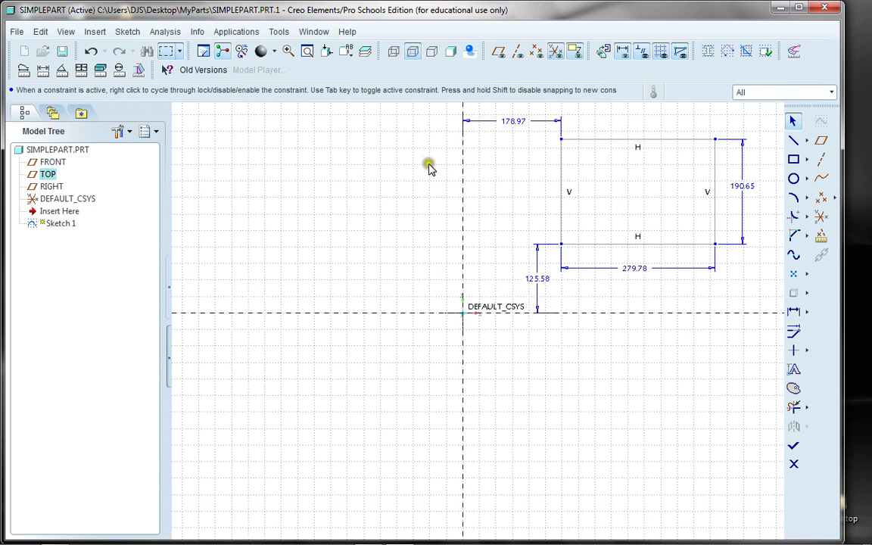
left_click(510, 132)
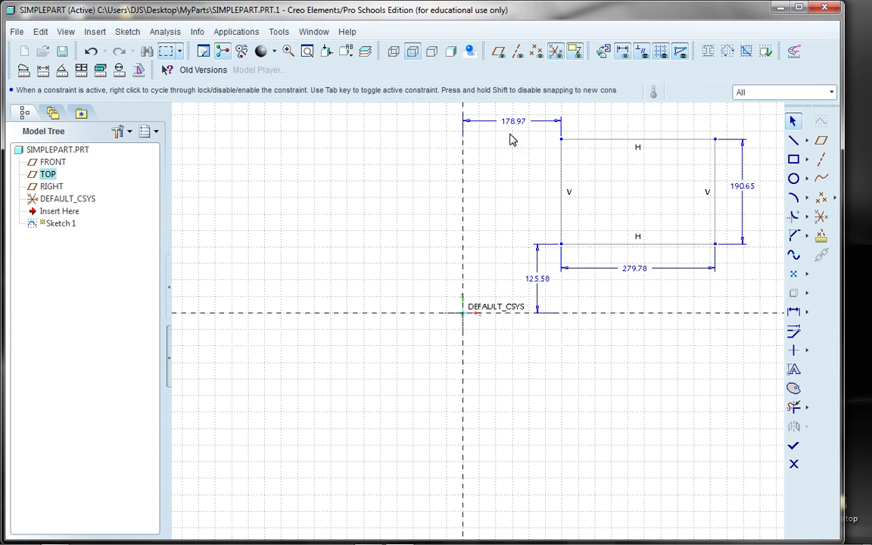
Step: Select the 125.58 vertical offset dimension and open it for editing
mouse_move(510, 140)
left_mouse_down()
mouse_move(525, 159)
mouse_move(554, 157)
left_mouse_up()
left_click(563, 269)
left_click(562, 272)
left_click(562, 272)
left_click(548, 283)
left_click(537, 280)
left_click(535, 280)
double_click(534, 280)
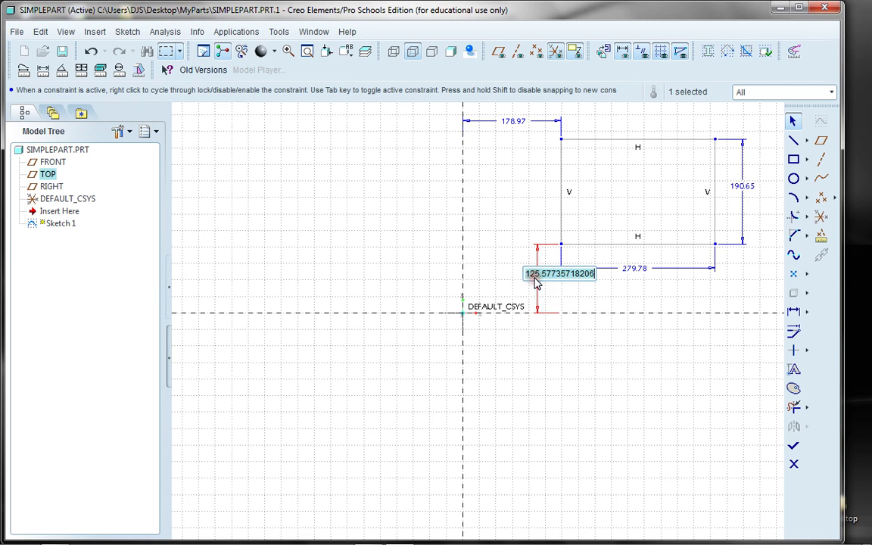
Step: Change the vertical offset value from 125.58 to 125
left_click_drag(541, 273, 609, 248)
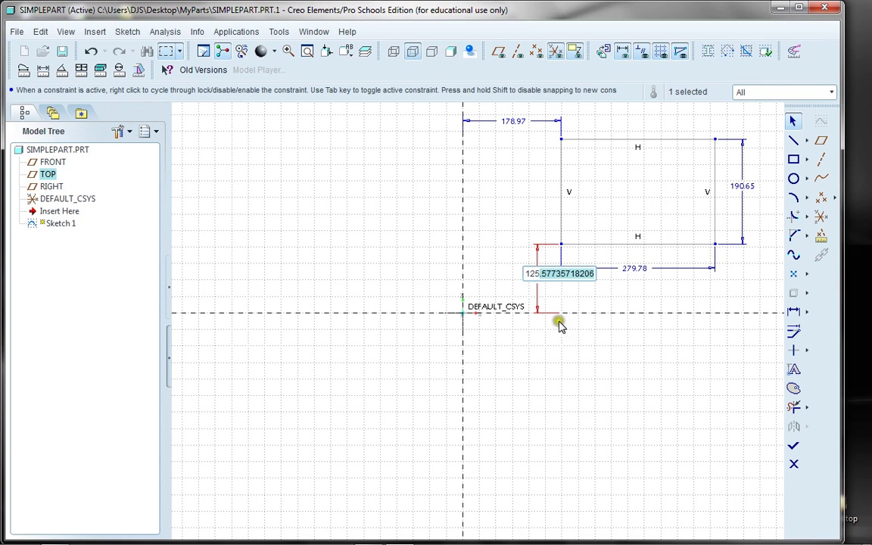
left_click(587, 273)
left_click(559, 273)
type("125")
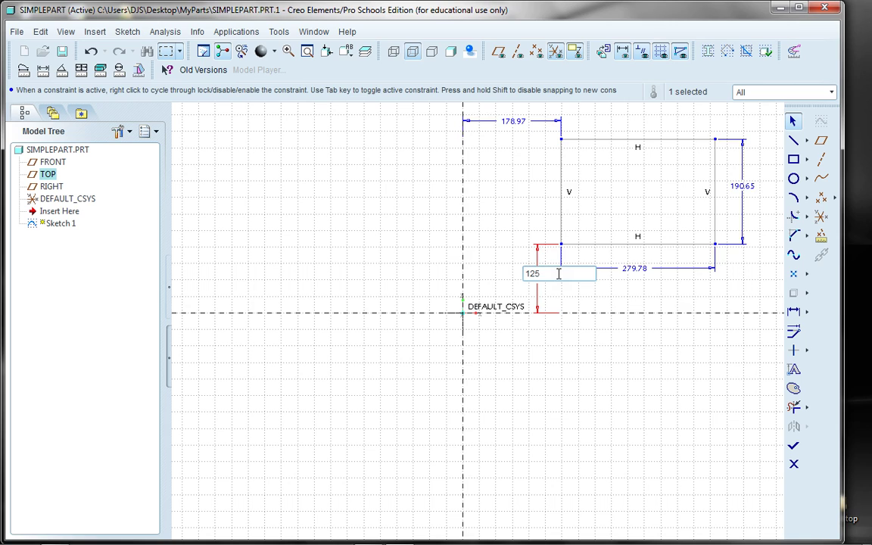
key("Return")
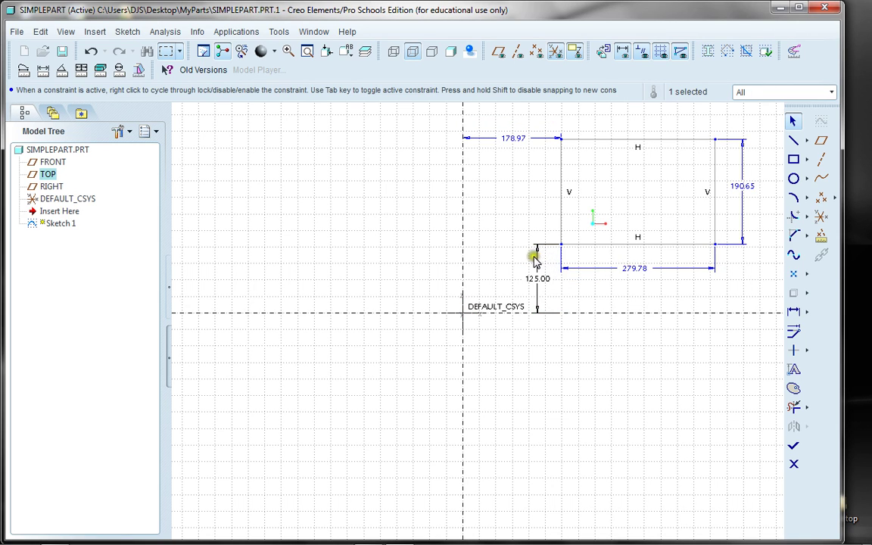
Step: Change the rectangle's 279.78 width dimension to 280
left_click(489, 262)
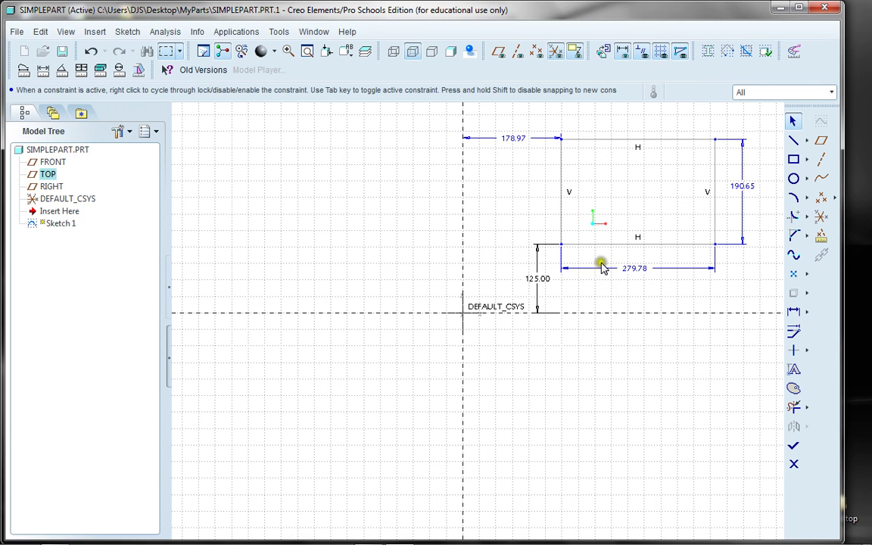
left_click(638, 271)
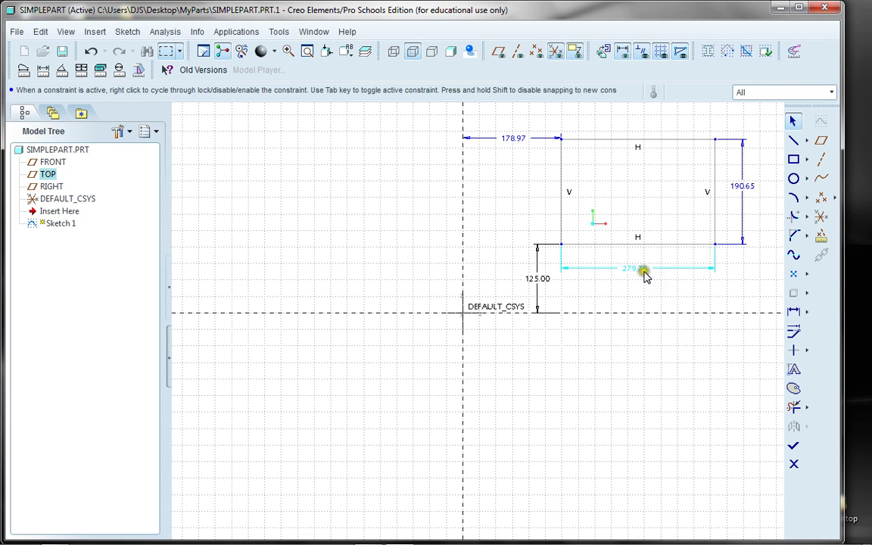
left_click(644, 271)
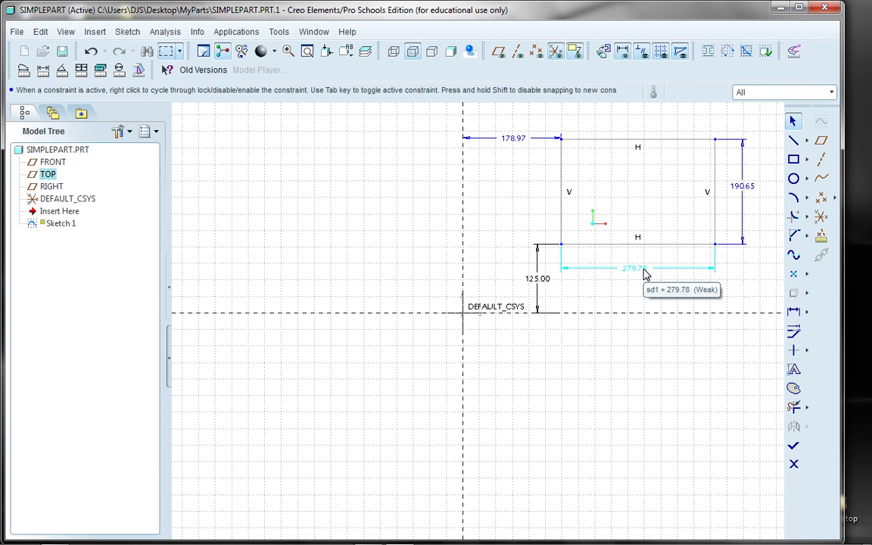
left_click(643, 272)
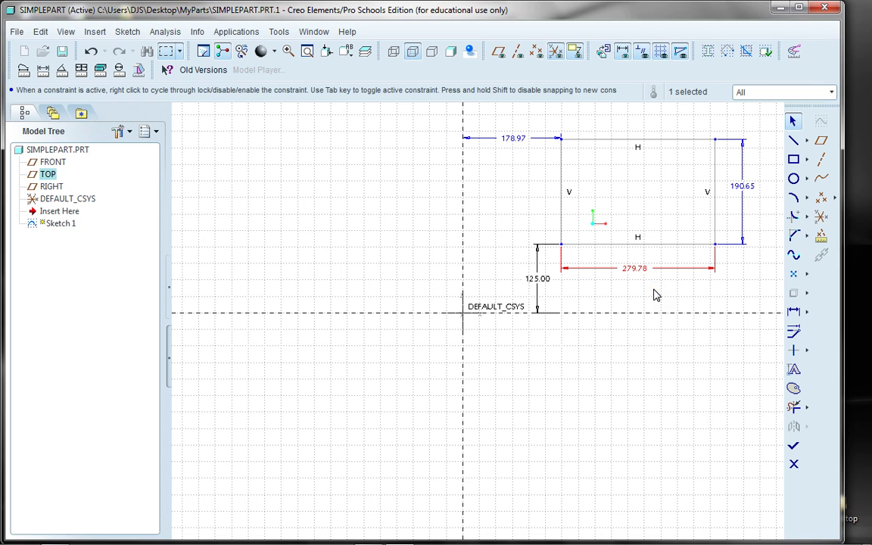
left_click(627, 288)
left_click(651, 345)
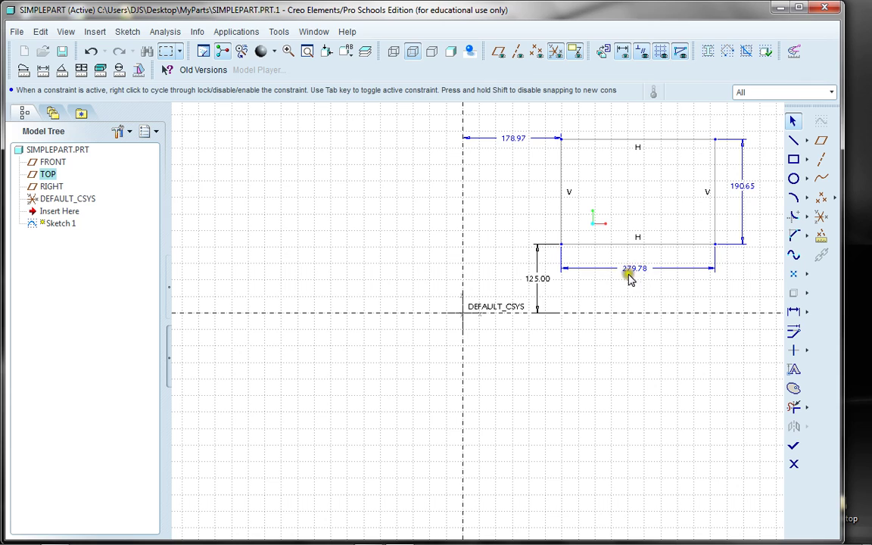
double_click(631, 274)
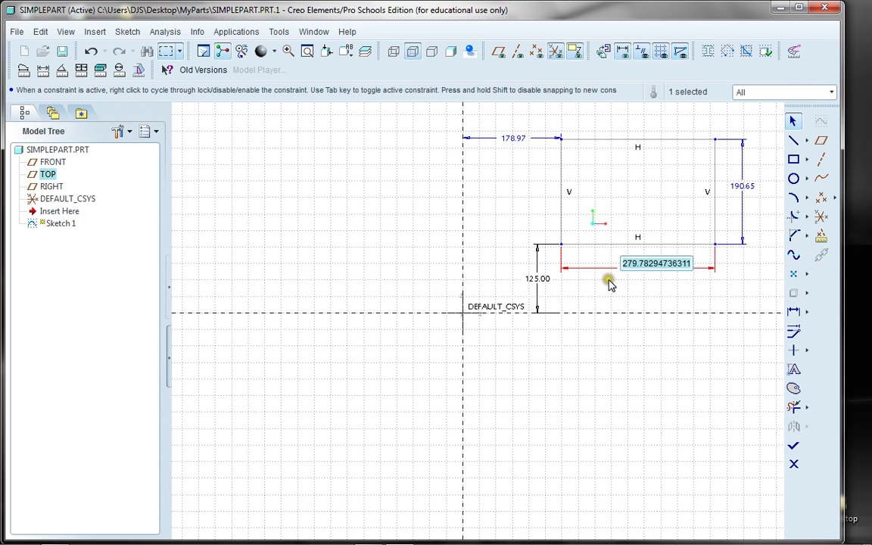
type("280")
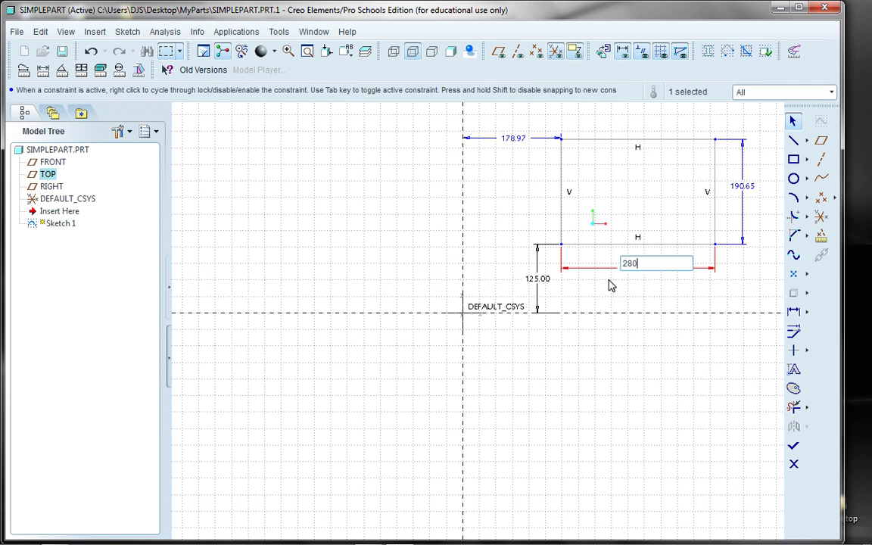
key("Return")
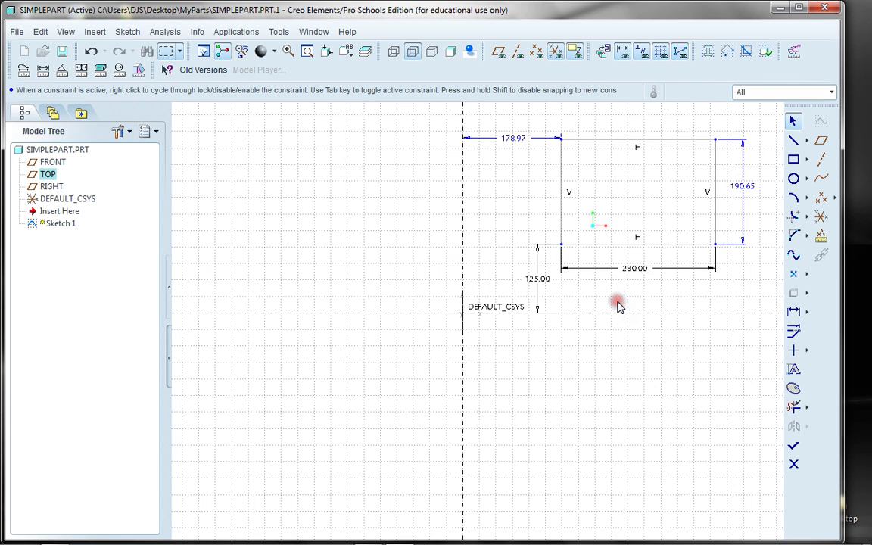
Step: Make the 190.65 height dimension strong from its right-click menu
left_click(746, 191)
right_click(746, 191)
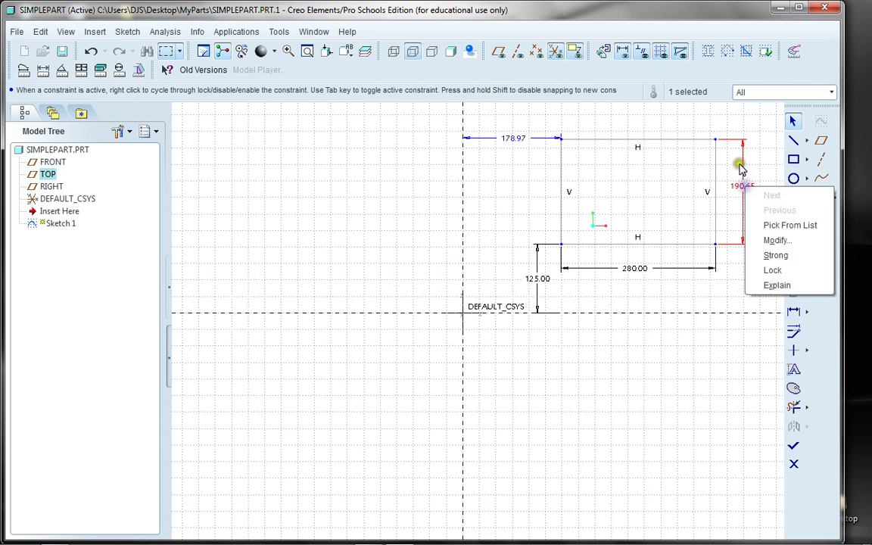
left_click(745, 192)
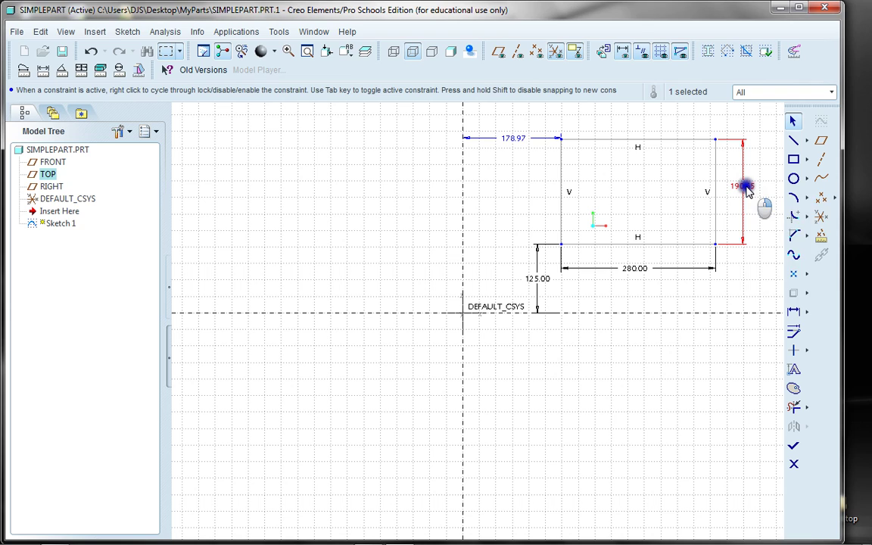
right_click(744, 188)
left_click(754, 177)
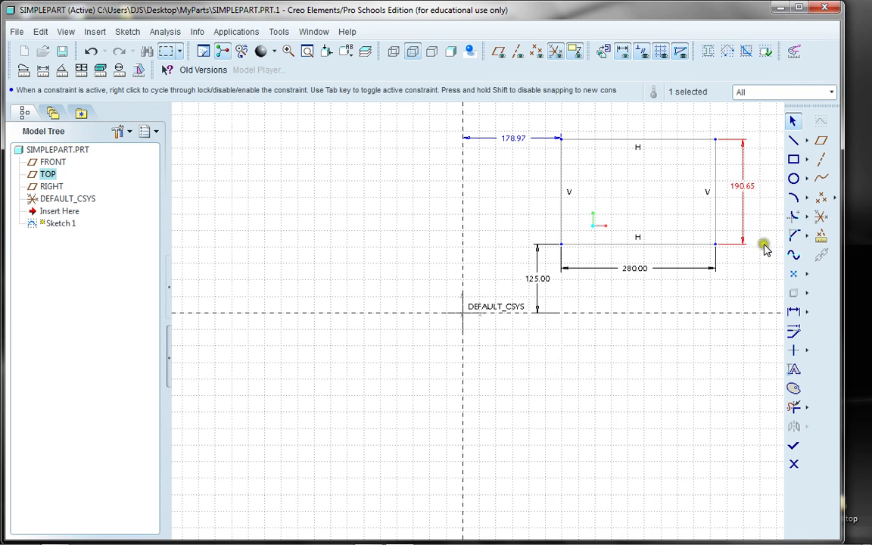
left_click(741, 205)
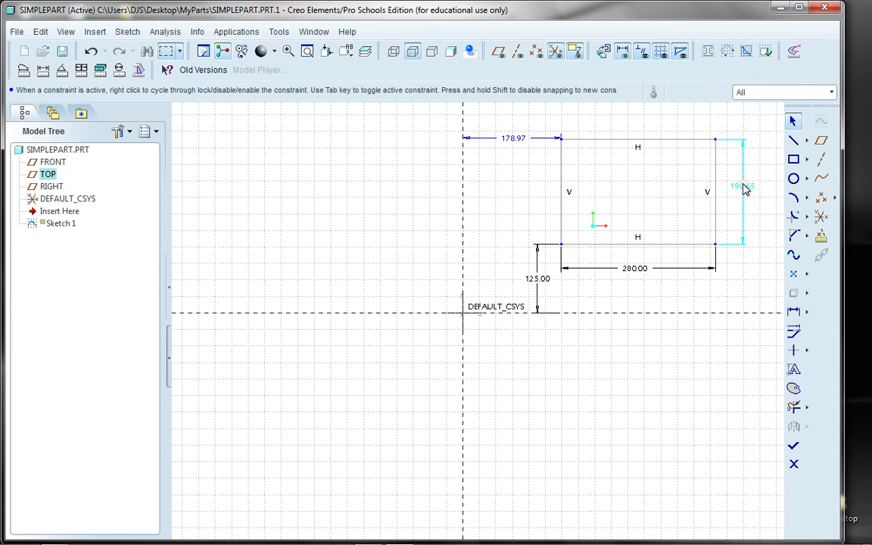
right_click(744, 189)
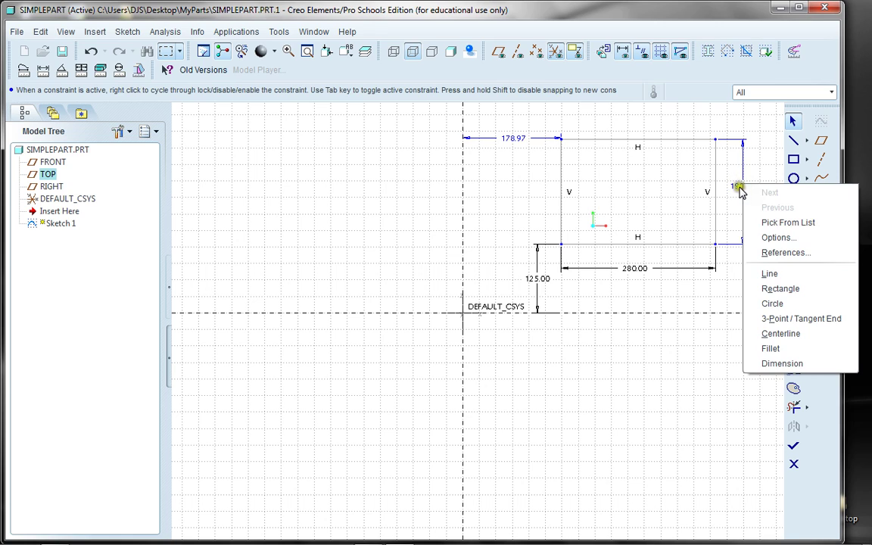
left_click(740, 190)
left_click(740, 189)
right_click(740, 191)
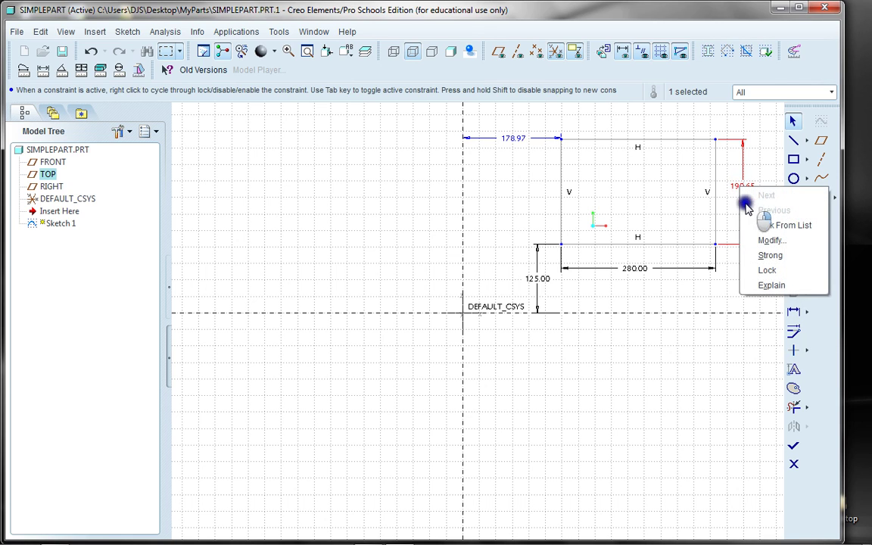
left_click(763, 272)
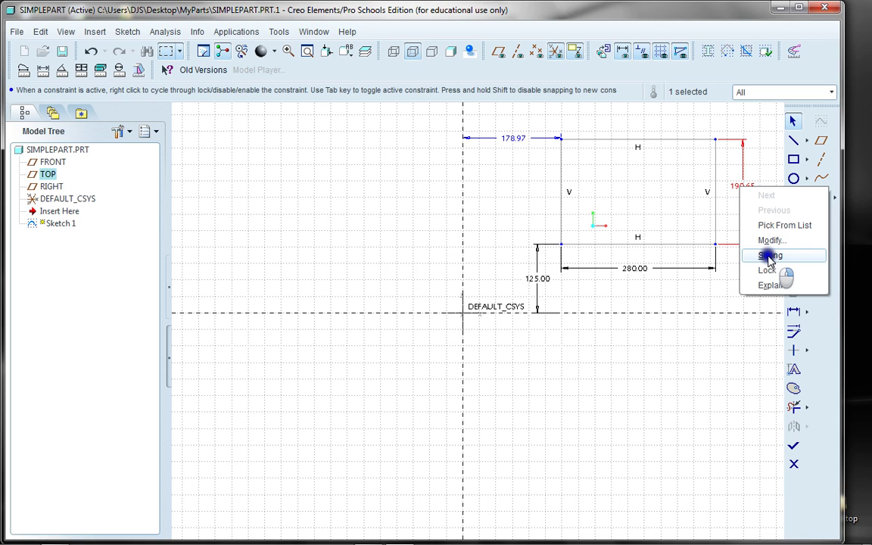
left_click(769, 257)
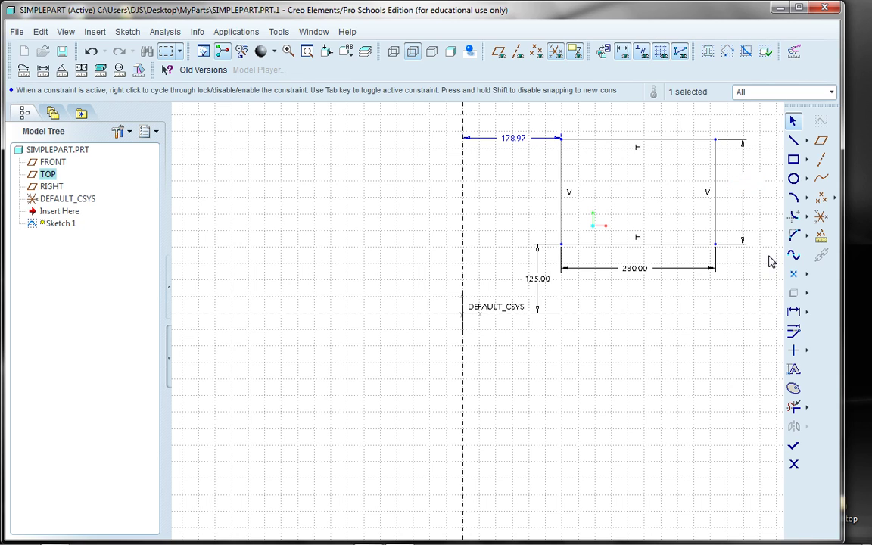
Step: Open the 178.97 offset dimension in the value editor and move the editor off the sketch
left_click(752, 275)
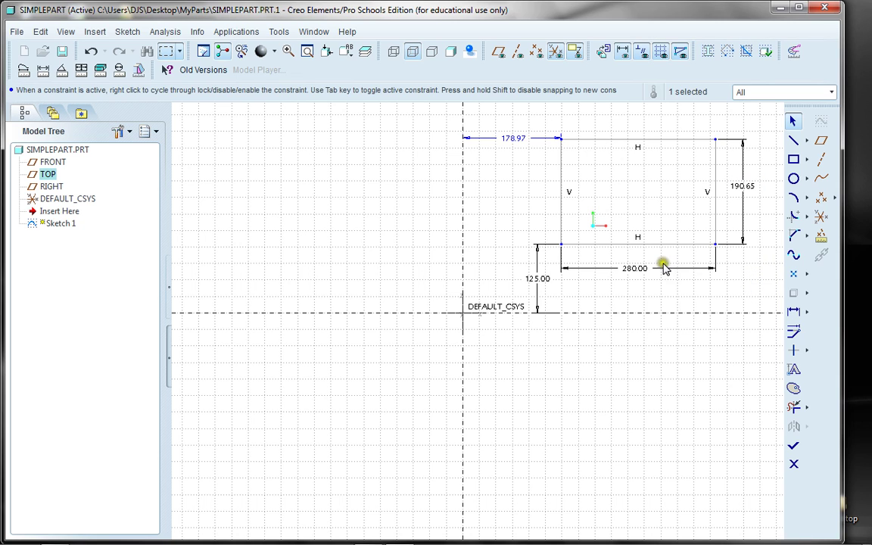
left_click(509, 142)
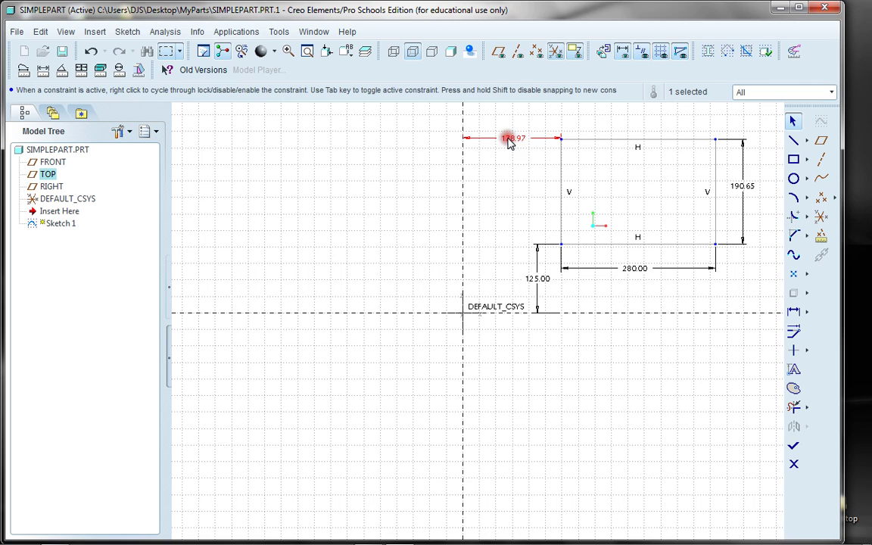
right_click_drag(509, 142, 538, 194)
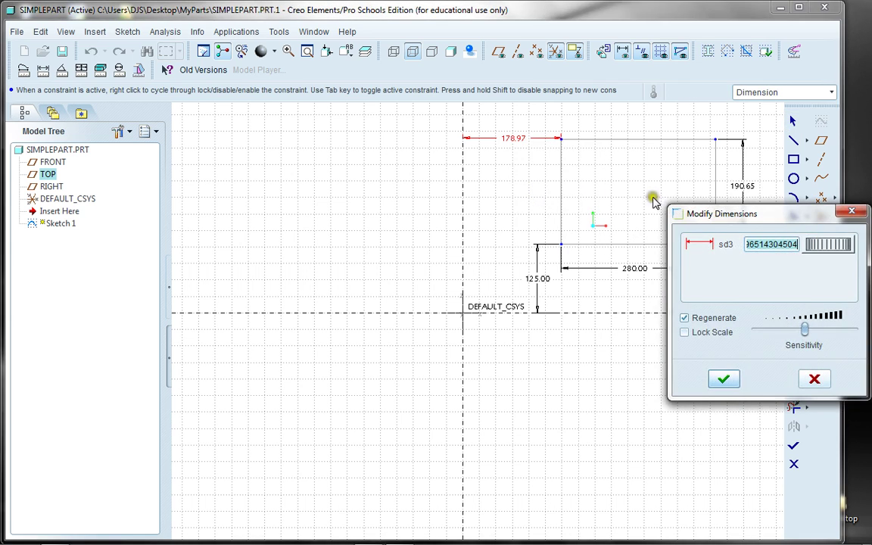
mouse_move(728, 220)
left_mouse_down()
mouse_move(376, 194)
mouse_move(272, 148)
mouse_move(271, 136)
left_mouse_up()
Step: Adjust the offset with the thumbwheel to 150.09 and confirm the change
mouse_move(361, 164)
left_mouse_down()
mouse_move(383, 163)
mouse_move(354, 166)
mouse_move(385, 161)
mouse_move(375, 171)
mouse_move(383, 173)
left_mouse_up()
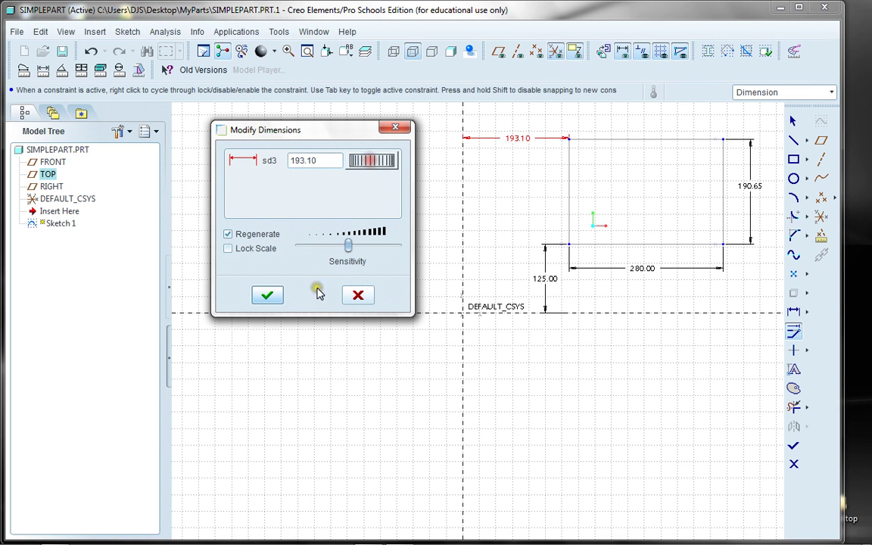
left_click_drag(348, 246, 395, 244)
mouse_move(357, 164)
left_mouse_down()
mouse_move(374, 164)
mouse_move(359, 162)
left_mouse_up()
left_click_drag(395, 246, 300, 244)
mouse_move(361, 165)
left_mouse_down()
mouse_move(386, 166)
mouse_move(344, 164)
mouse_move(393, 160)
mouse_move(381, 161)
mouse_move(396, 178)
left_mouse_up()
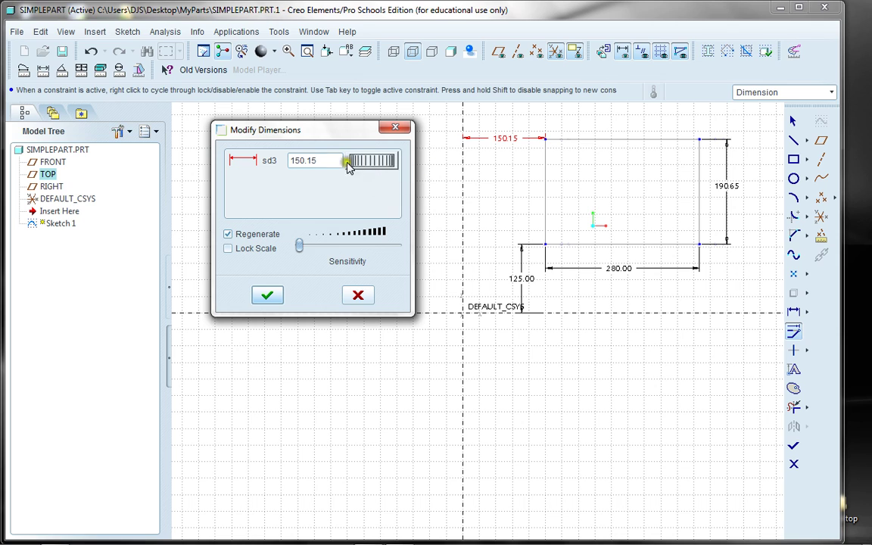
left_click_drag(384, 160, 383, 161)
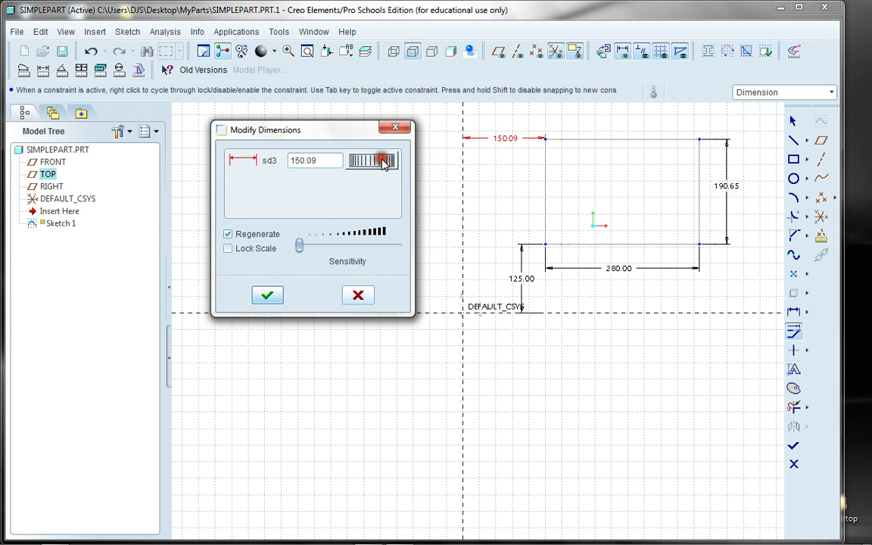
left_click(269, 298)
left_click(373, 243)
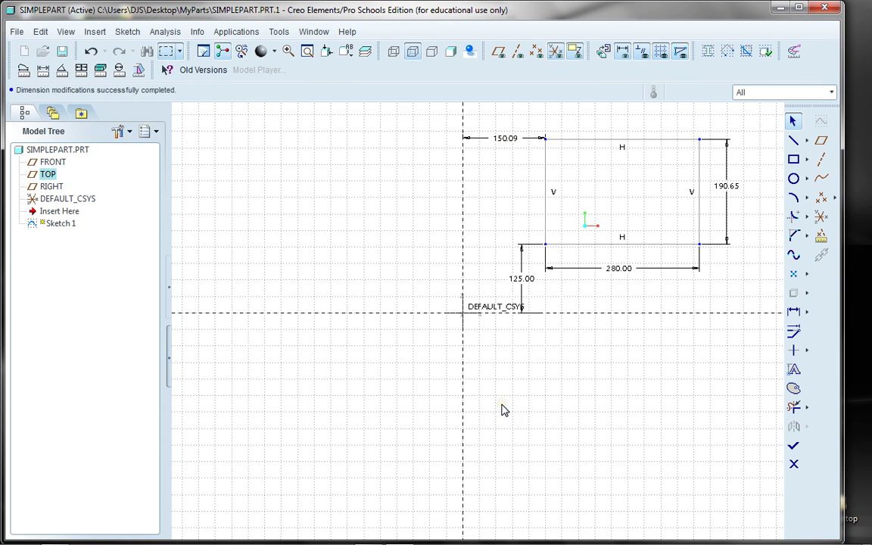
Step: Drag the top edge and bottom-left corner to resize the rectangle to 346.64 by 267.72
scroll(311, 436, "up", 1)
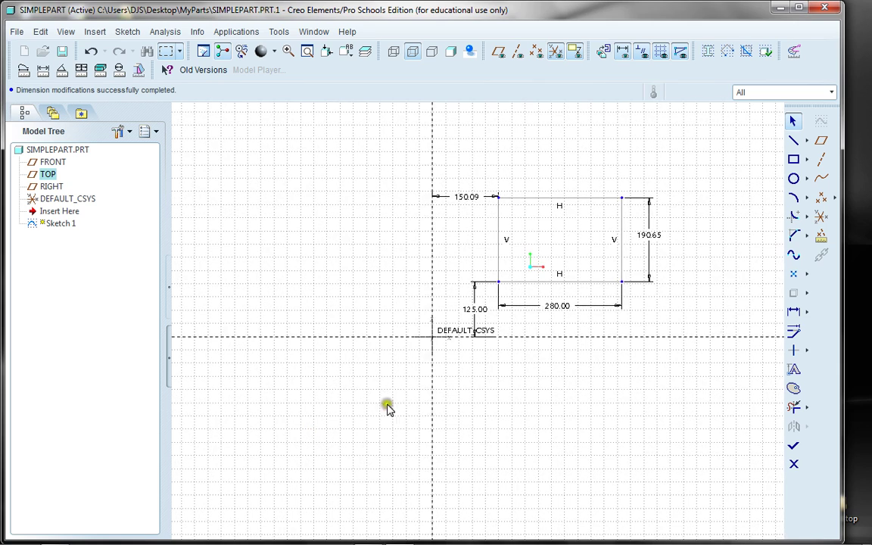
left_click(588, 201)
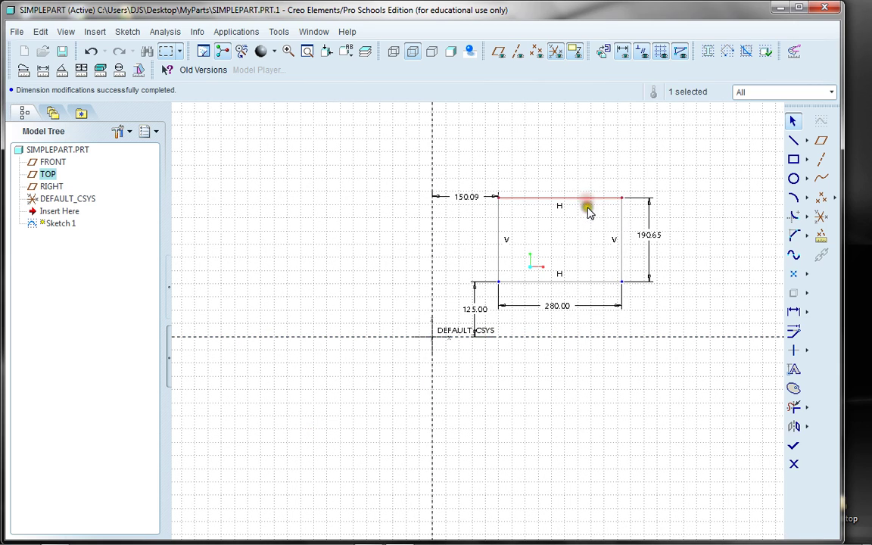
left_click_drag(588, 201, 648, 164)
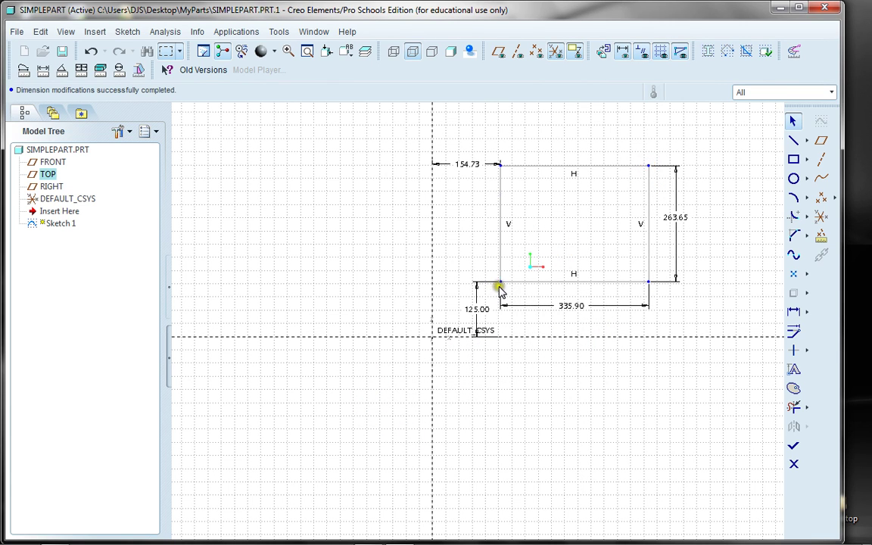
mouse_move(500, 283)
left_mouse_down()
mouse_move(487, 306)
mouse_move(432, 290)
mouse_move(419, 357)
mouse_move(447, 327)
mouse_move(382, 374)
mouse_move(283, 386)
mouse_move(428, 343)
mouse_move(379, 388)
mouse_move(475, 279)
mouse_move(506, 267)
mouse_move(511, 277)
mouse_move(496, 285)
left_mouse_up()
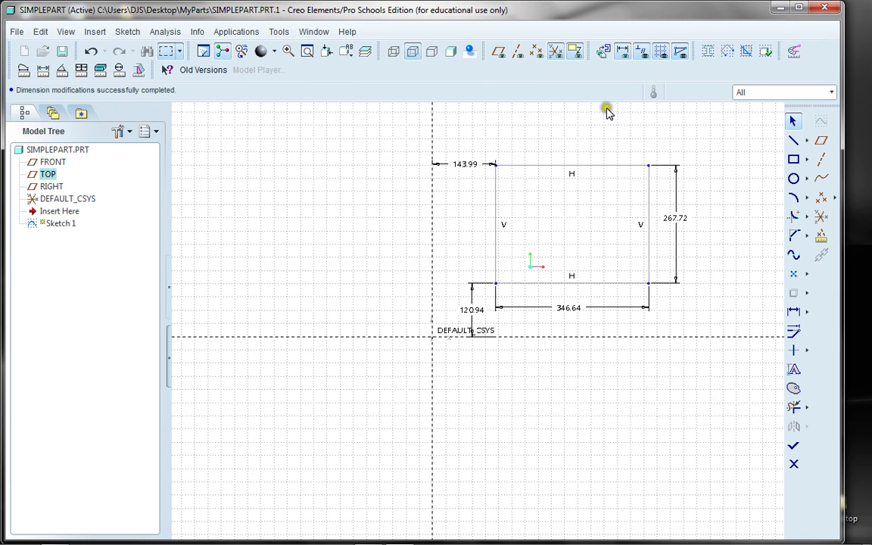
Step: Turn on closed-loop shading to confirm the rectangle is closed, and tilt the view into 3-D
left_click(708, 51)
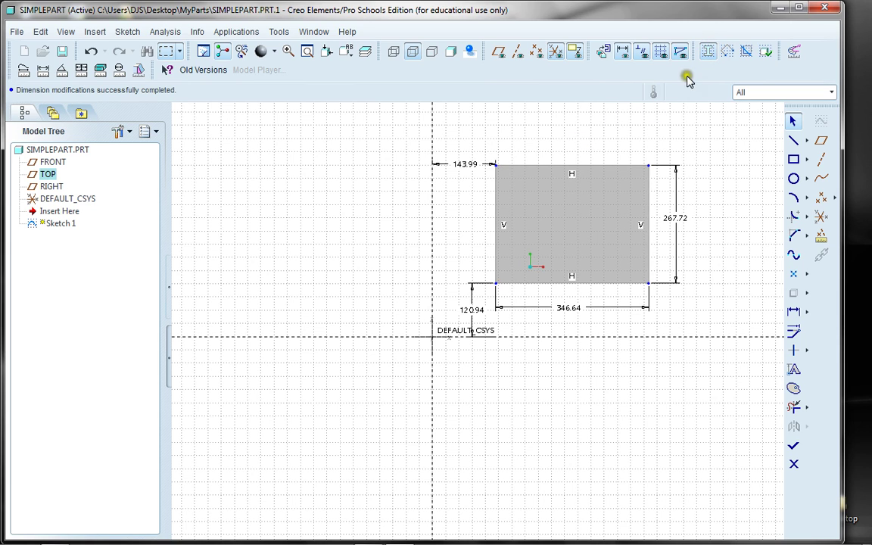
scroll(321, 303, "down", 2)
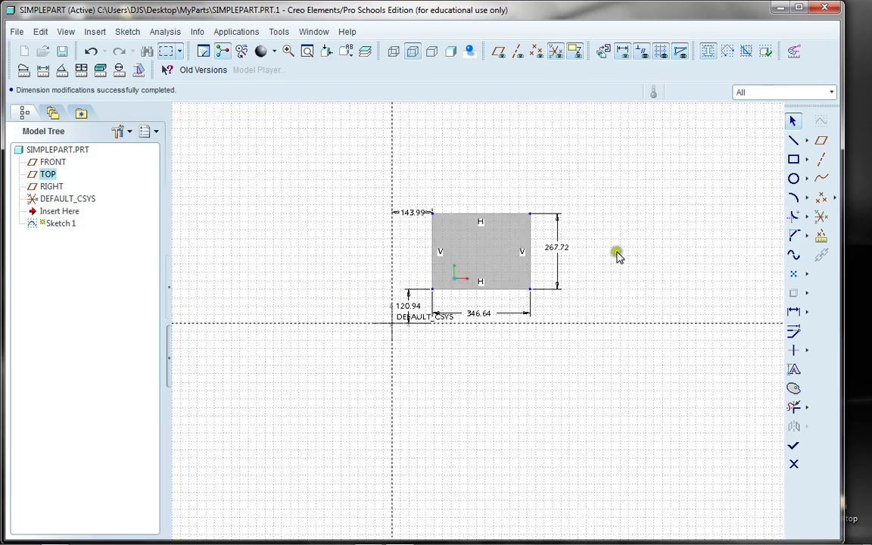
scroll(628, 252, "up", 1)
mouse_move(409, 198)
middle_mouse_down()
mouse_move(415, 156)
mouse_move(372, 150)
mouse_move(395, 136)
mouse_move(383, 144)
middle_mouse_up()
scroll(661, 195, "down", 1)
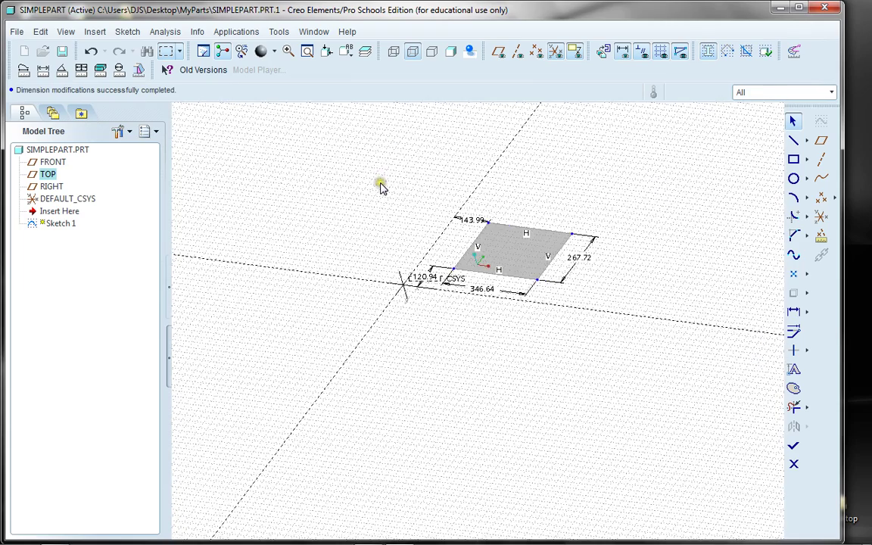
scroll(408, 183, "up", 1)
scroll(634, 180, "down", 1)
scroll(634, 182, "up", 1)
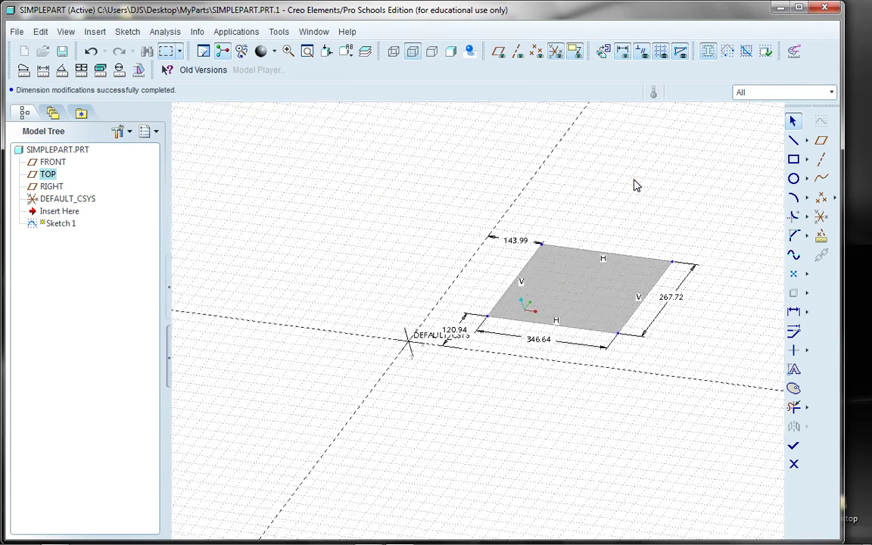
Step: Finish Sketch 1 and extrude it at the default 133.74 depth as Extrude 1
left_click(795, 449)
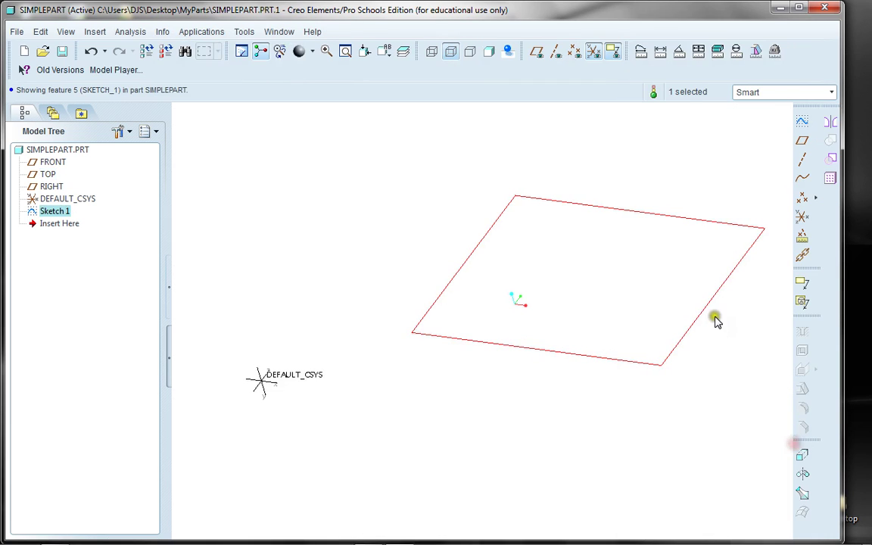
scroll(379, 337, "down", 2)
scroll(390, 337, "up", 1)
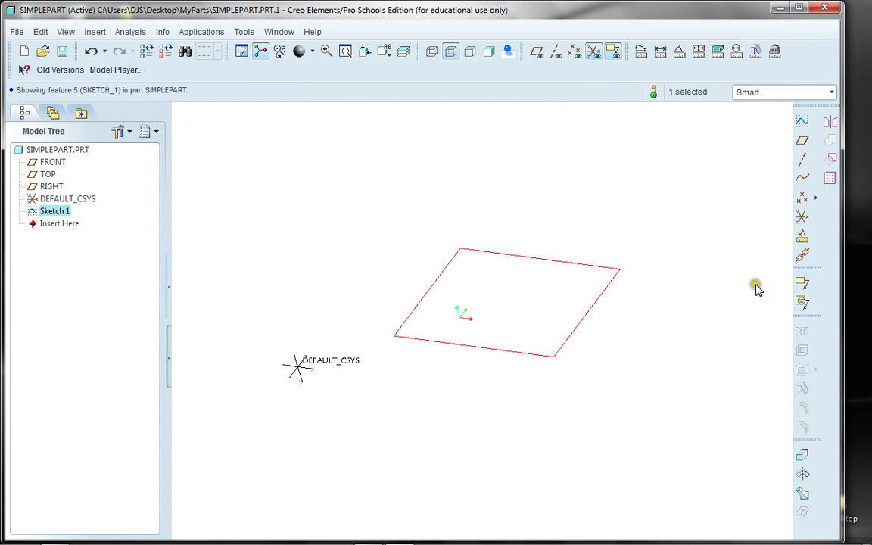
left_click(803, 456)
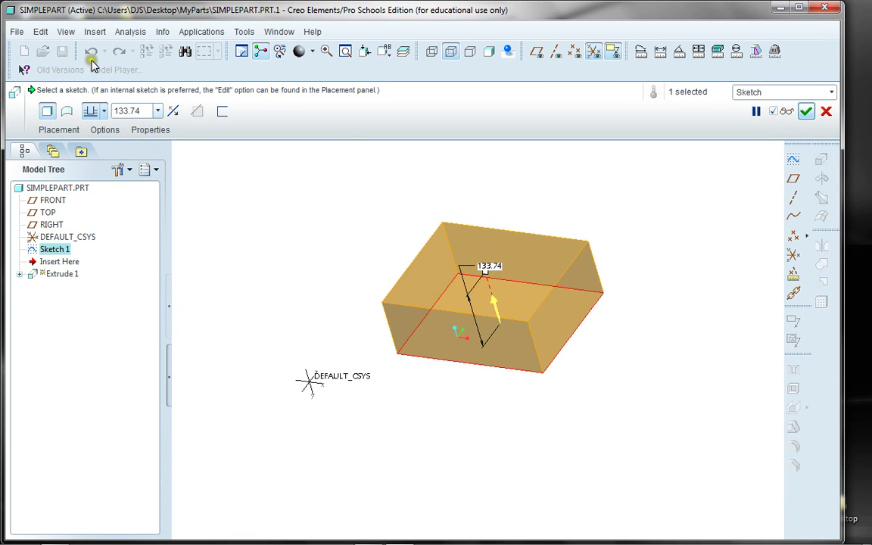
left_click(806, 113)
left_click(654, 284)
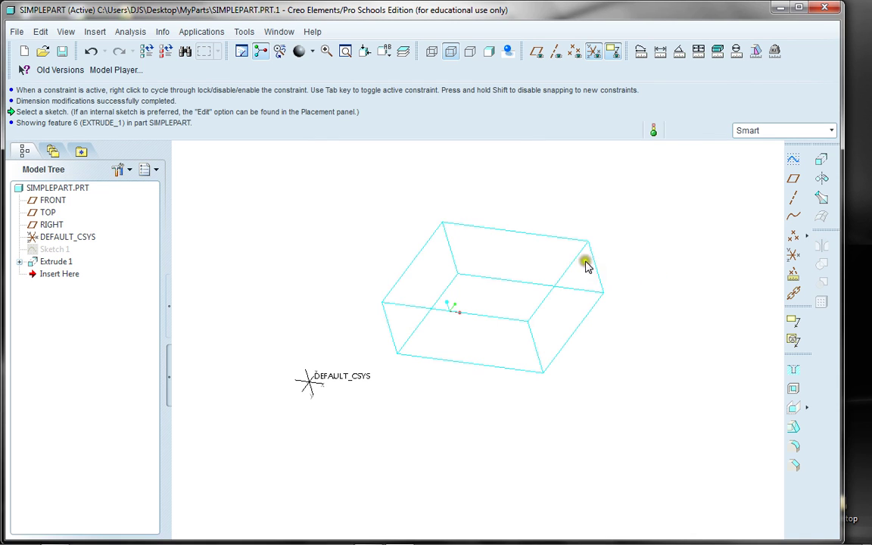
Step: Show the block in hidden-line style with FRONT, TOP and RIGHT datum planes, and orbit it
left_click(489, 52)
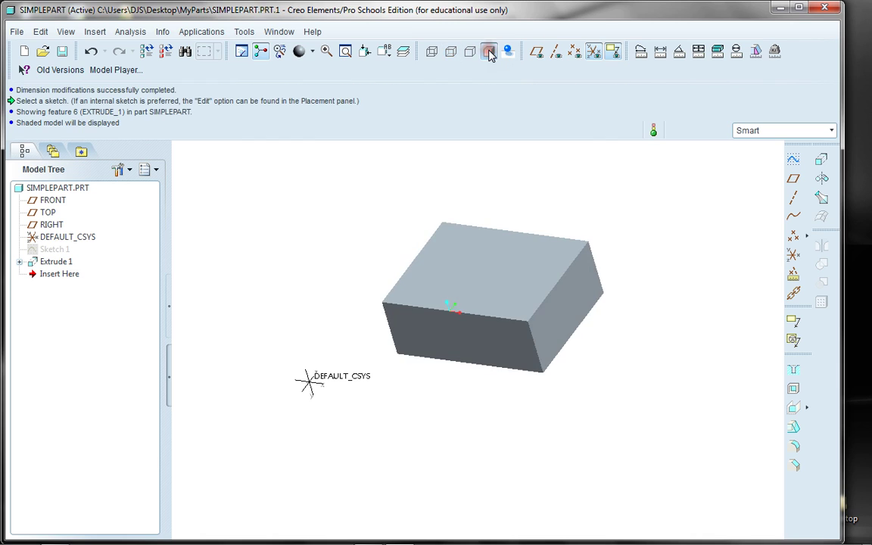
left_click(451, 53)
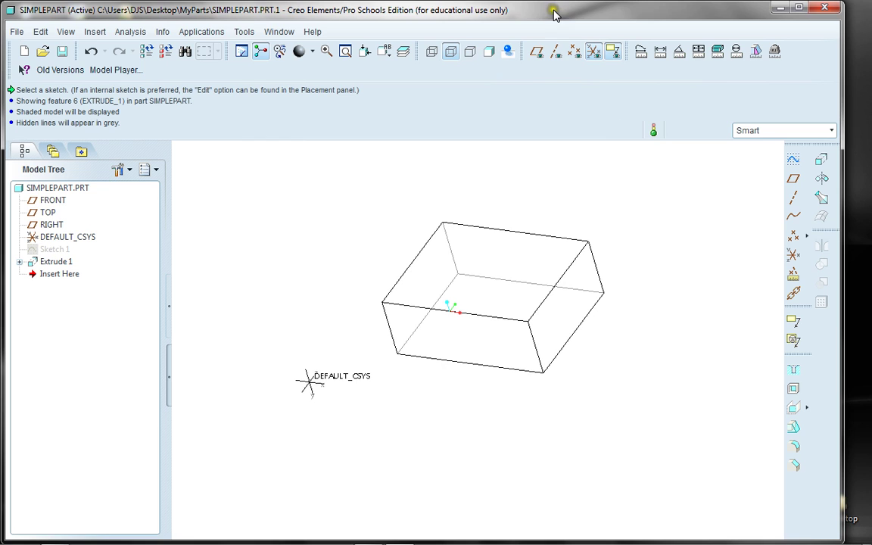
left_click(537, 51)
mouse_move(296, 227)
middle_mouse_down()
mouse_move(299, 198)
mouse_move(276, 225)
middle_mouse_up()
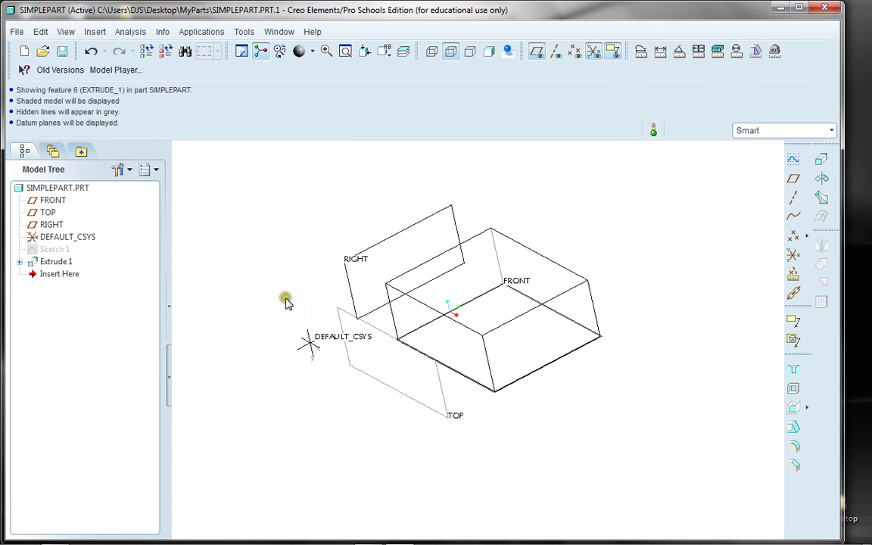
mouse_move(306, 538)
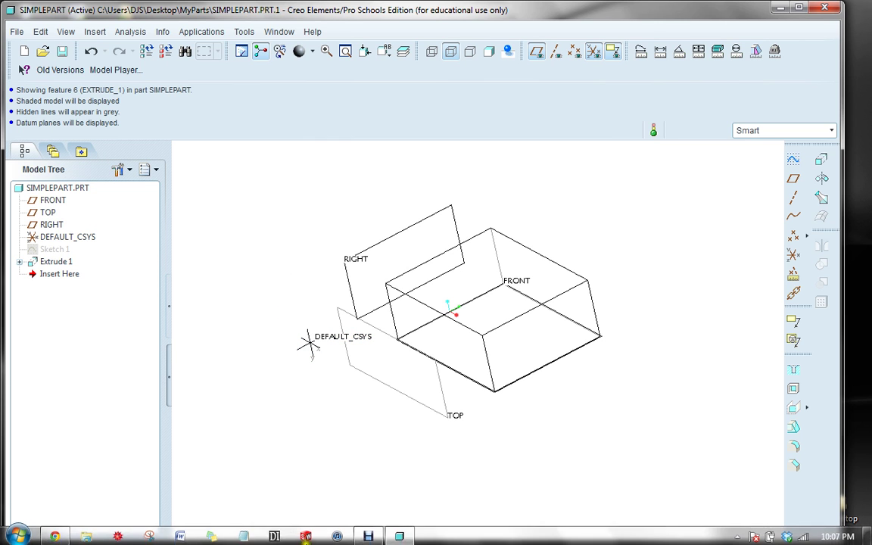